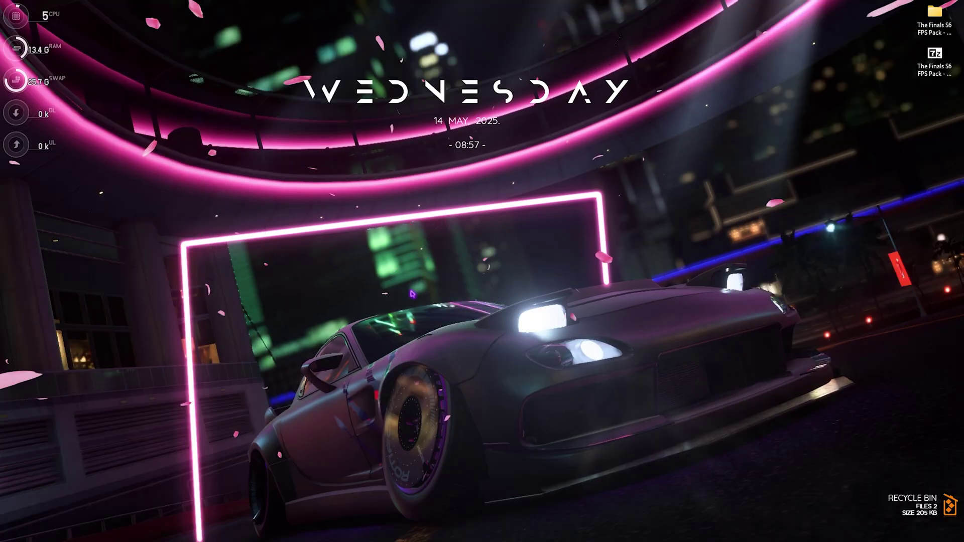
Open the Windows Settings app and view the transparency effects option among the personalization color settings.
{"action": "key", "text": "super"}
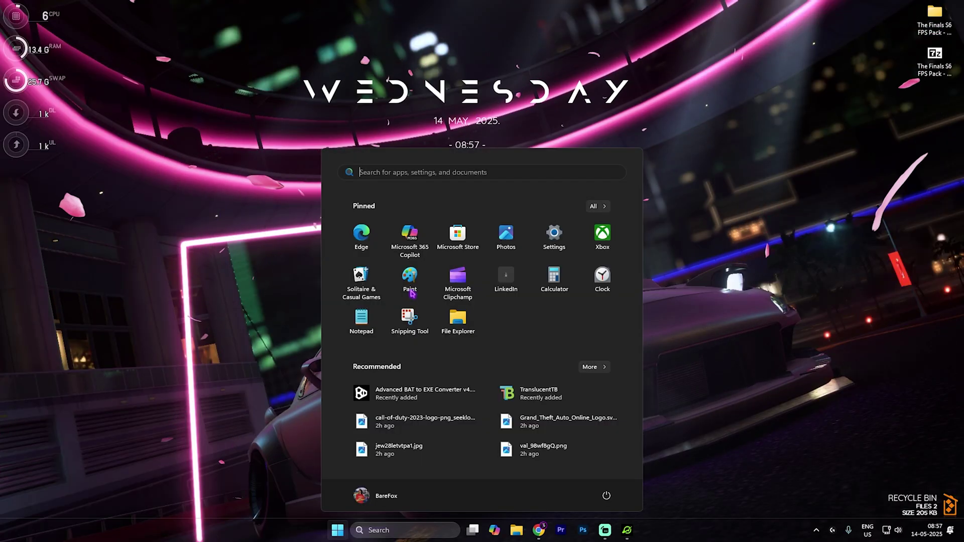
{"action": "type", "text": "settings"}
{"action": "left_click", "coordinate": [370, 247]}
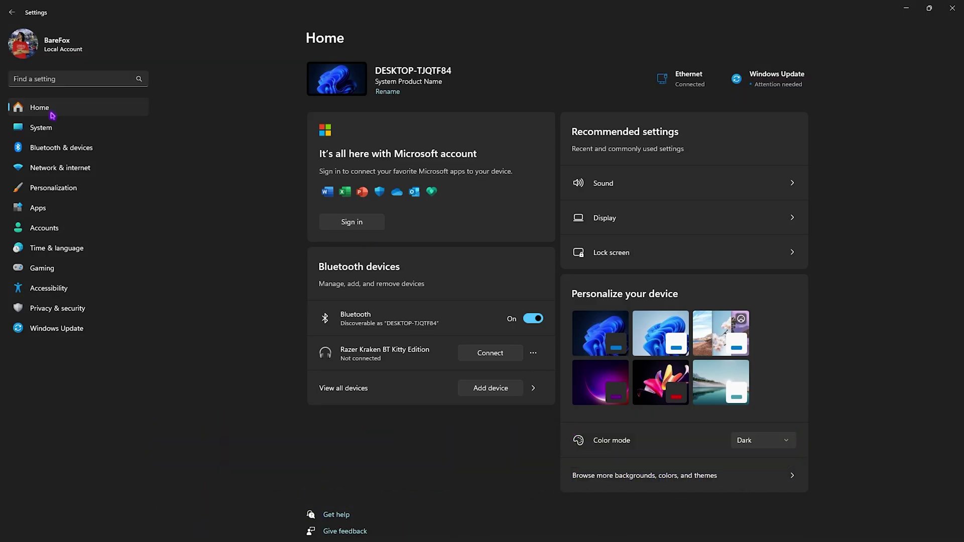
{"action": "left_click", "coordinate": [45, 187]}
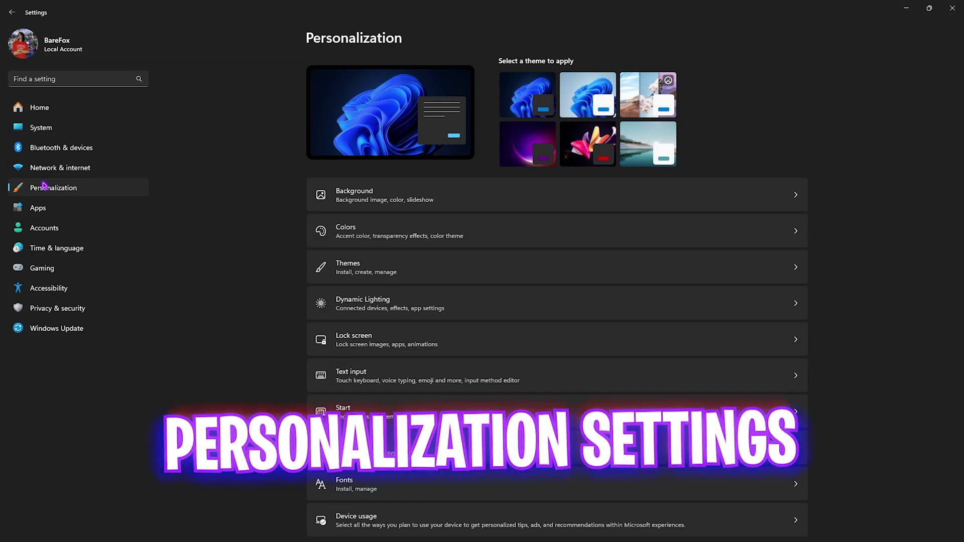
{"action": "left_click", "coordinate": [368, 225]}
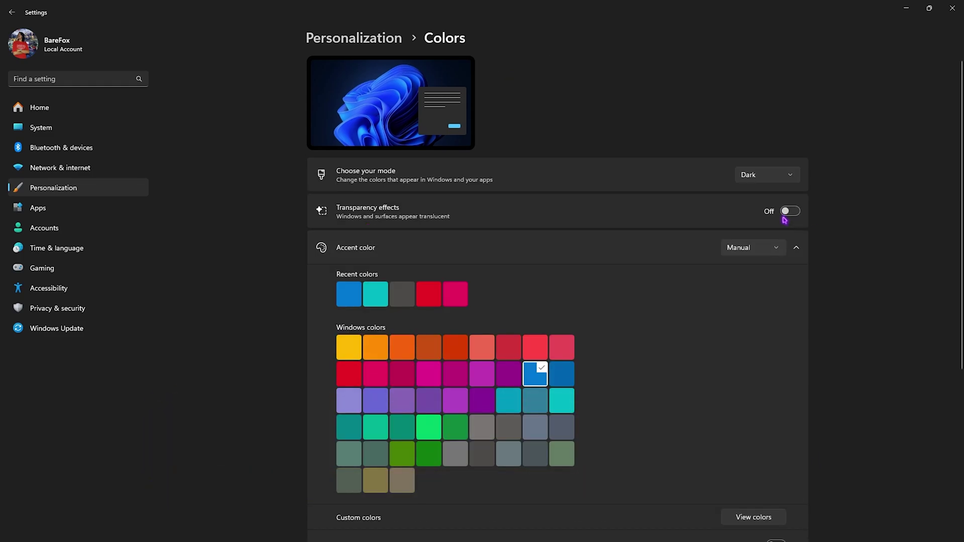
Check the Game Bar's controller option in the Gaming settings and return to the Gaming overview.
{"action": "left_click", "coordinate": [65, 267]}
{"action": "left_click", "coordinate": [372, 83]}
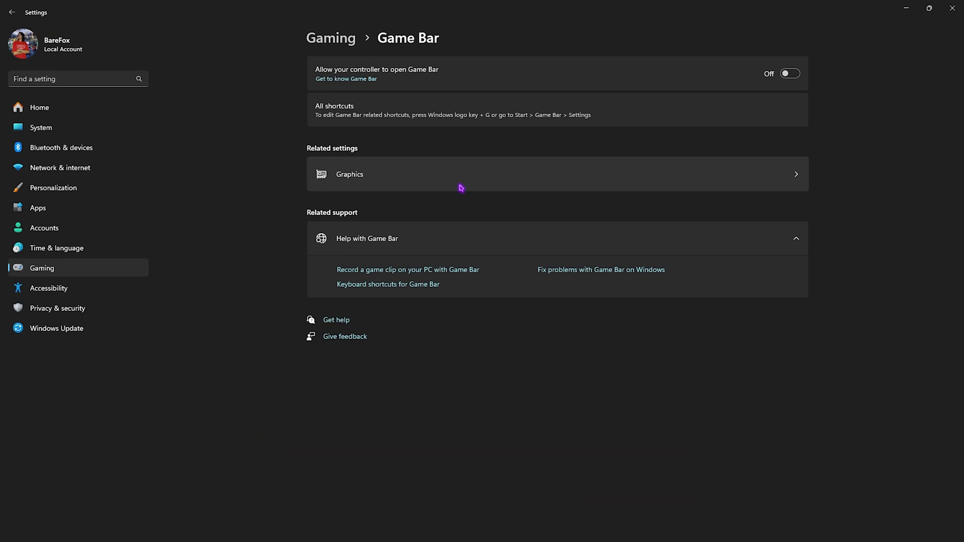
{"action": "left_click", "coordinate": [350, 44]}
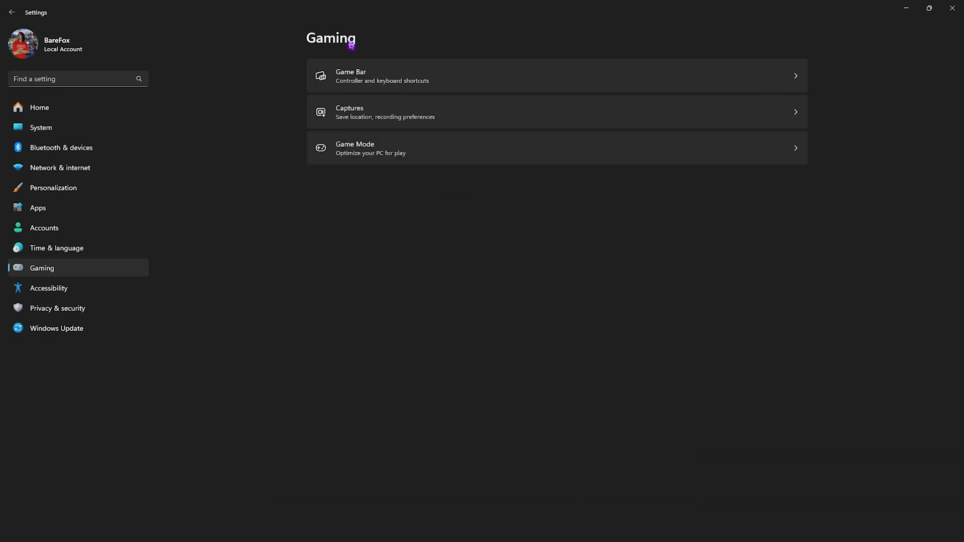
Check the Game Mode setting, go to its related Graphics settings and expand the advanced graphics settings.
{"action": "left_click", "coordinate": [360, 154]}
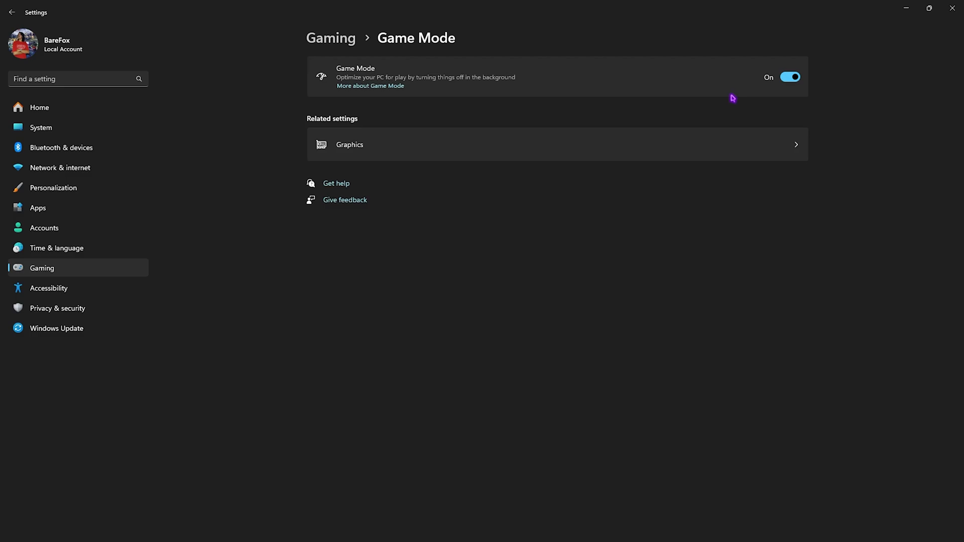
{"action": "left_click", "coordinate": [352, 145]}
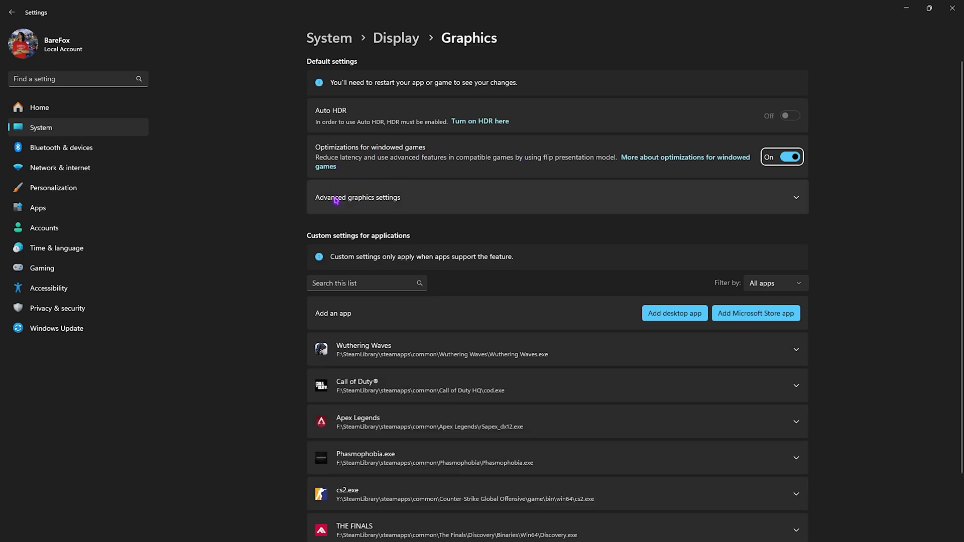
{"action": "left_click", "coordinate": [351, 204]}
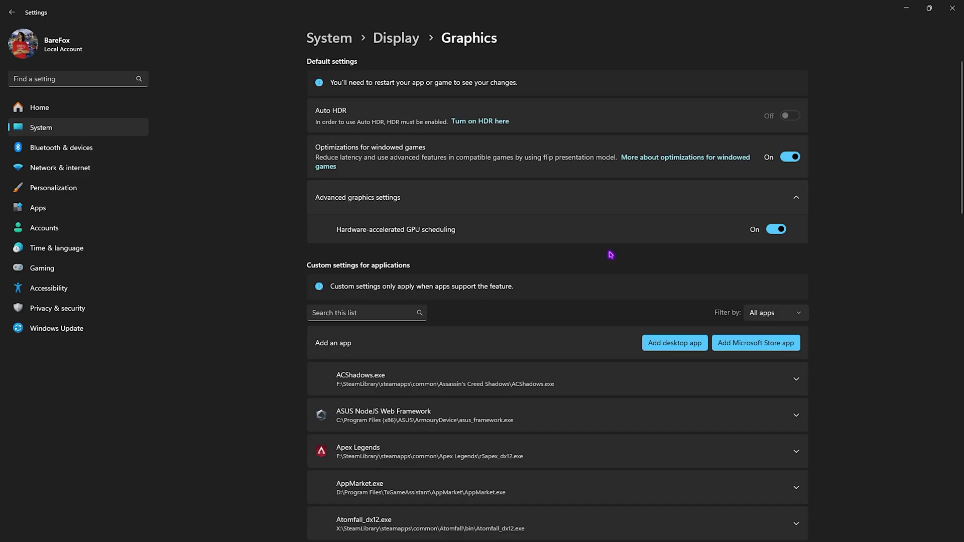
Switch to Steam, browse THE FINALS' local files, copy the installation folder path and return to Settings.
{"action": "key", "text": "super"}
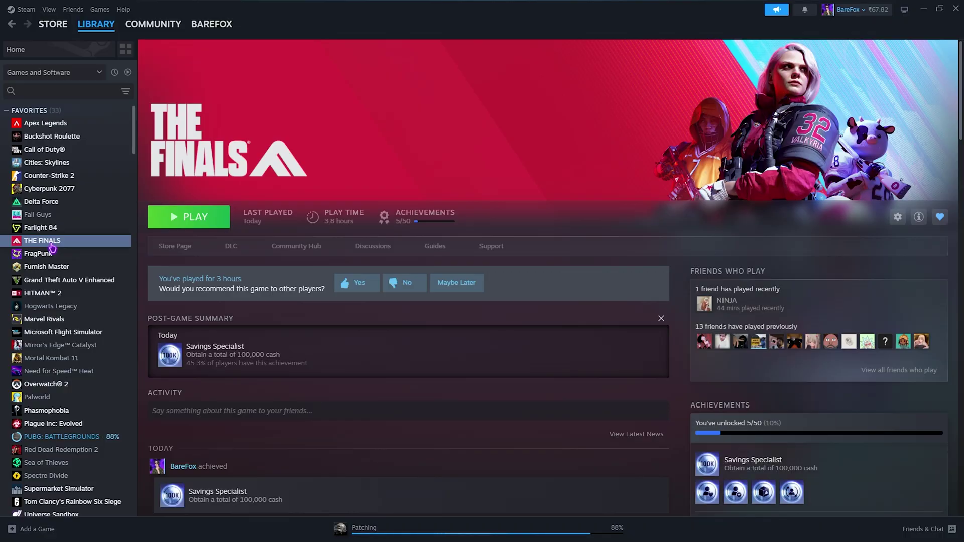
{"action": "right_click", "coordinate": [52, 246]}
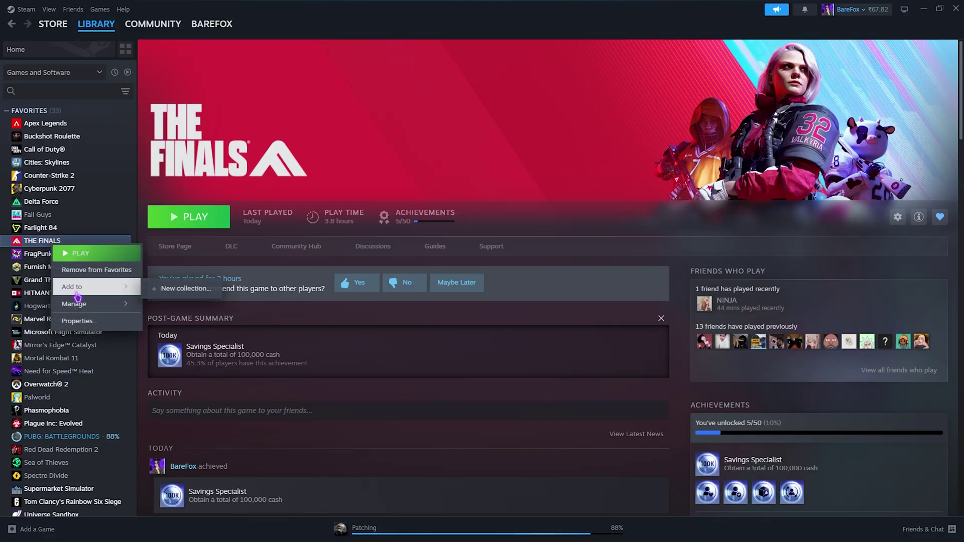
{"action": "mouse_move", "coordinate": [83, 306]}
{"action": "left_click", "coordinate": [196, 323]}
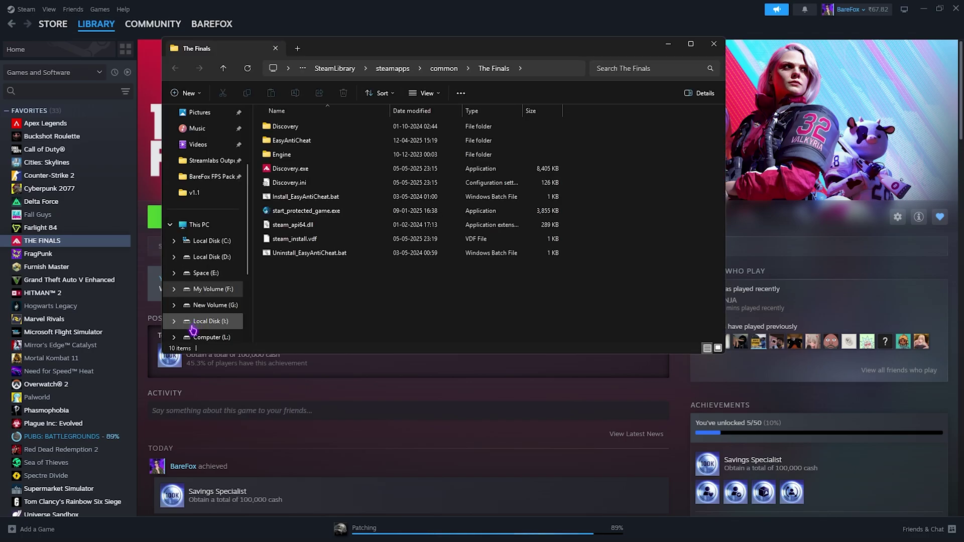
{"action": "left_click", "coordinate": [497, 73]}
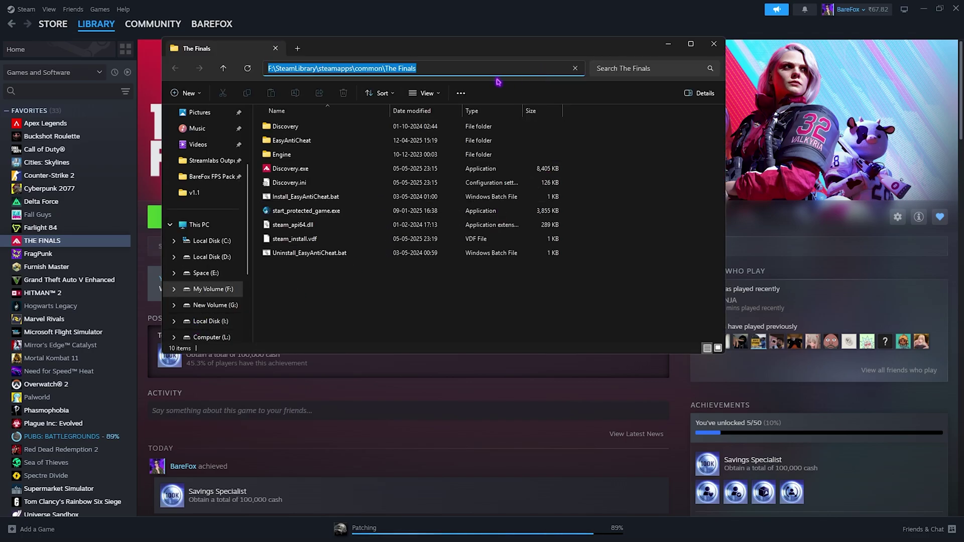
{"action": "left_click", "coordinate": [667, 45]}
{"action": "left_click", "coordinate": [921, 9]}
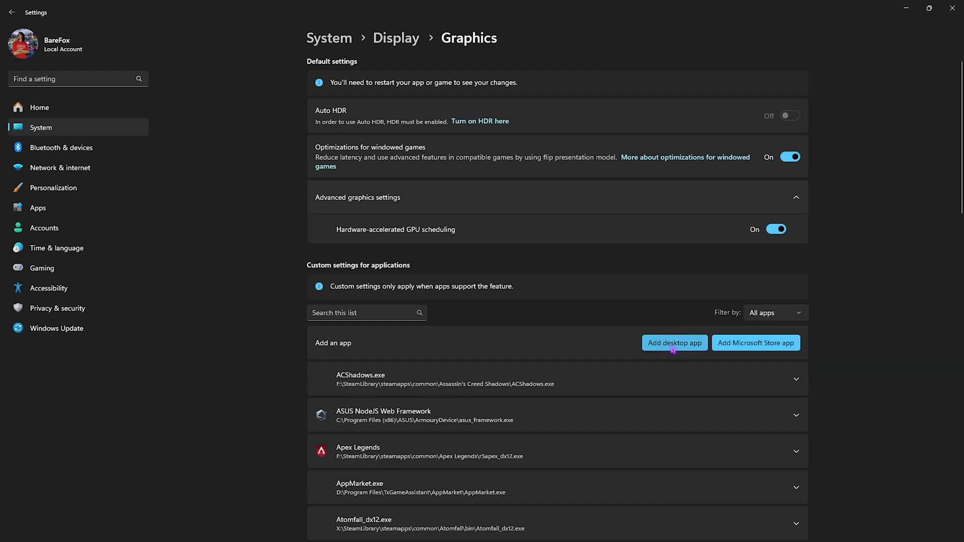
Add Discovery.exe from F:\SteamLibrary\steamapps\common\The Finals as a desktop app in the custom graphics settings.
{"action": "left_click", "coordinate": [685, 344]}
{"action": "left_click", "coordinate": [266, 29]}
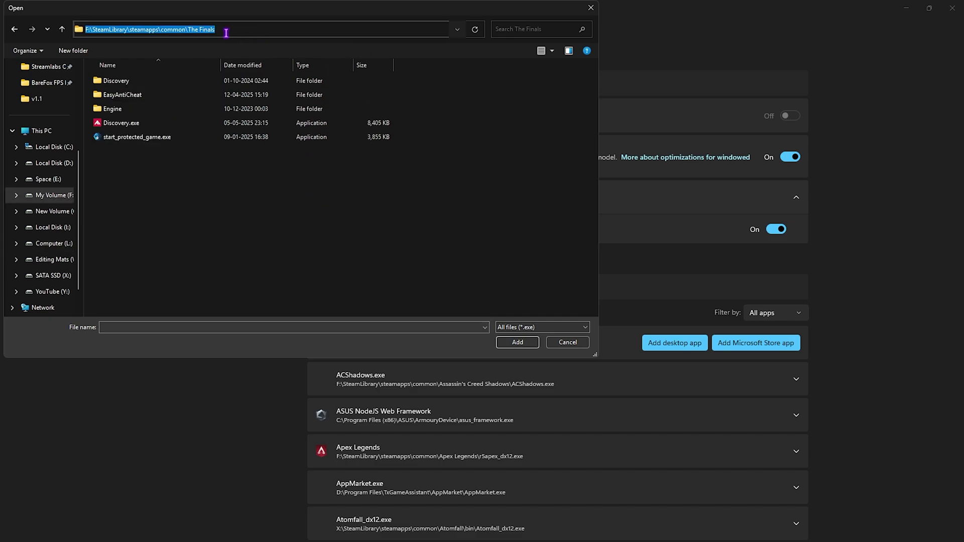
{"action": "key", "text": "Escape"}
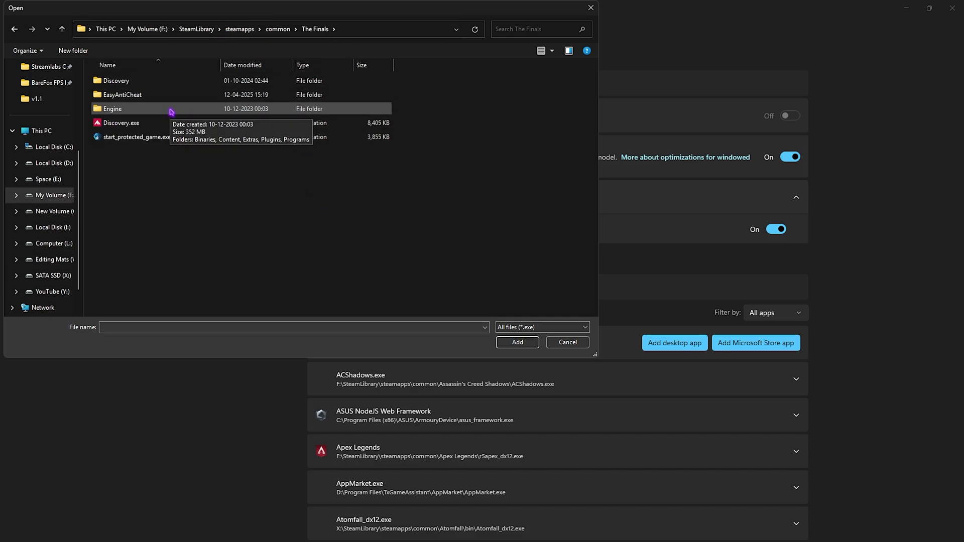
{"action": "left_click", "coordinate": [181, 123]}
{"action": "left_click", "coordinate": [517, 342]}
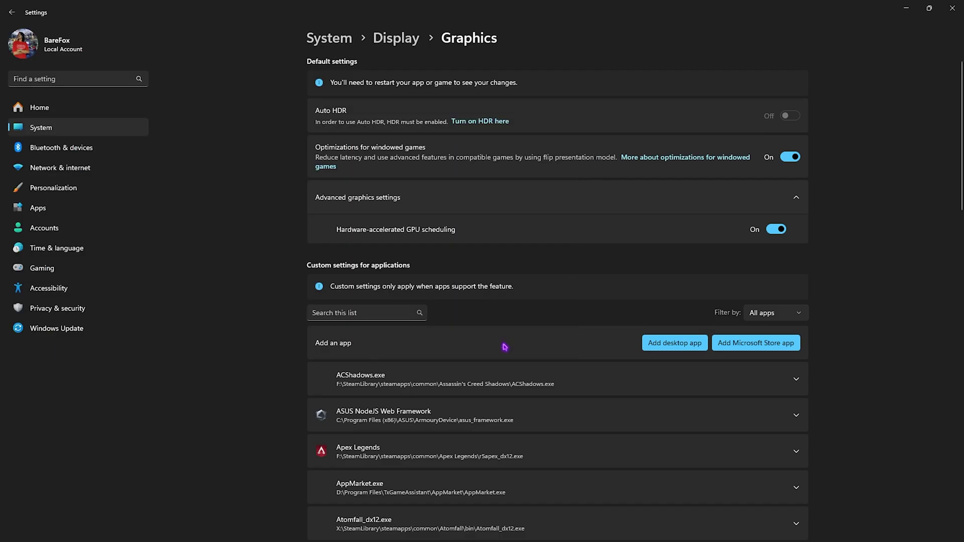
Set the GPU preference of the newly added Discovery.exe to High Performance (NVIDIA GeForce RTX 2070 SUPER).
{"action": "scroll", "coordinate": [473, 335], "scroll_direction": "down", "scroll_amount": 10}
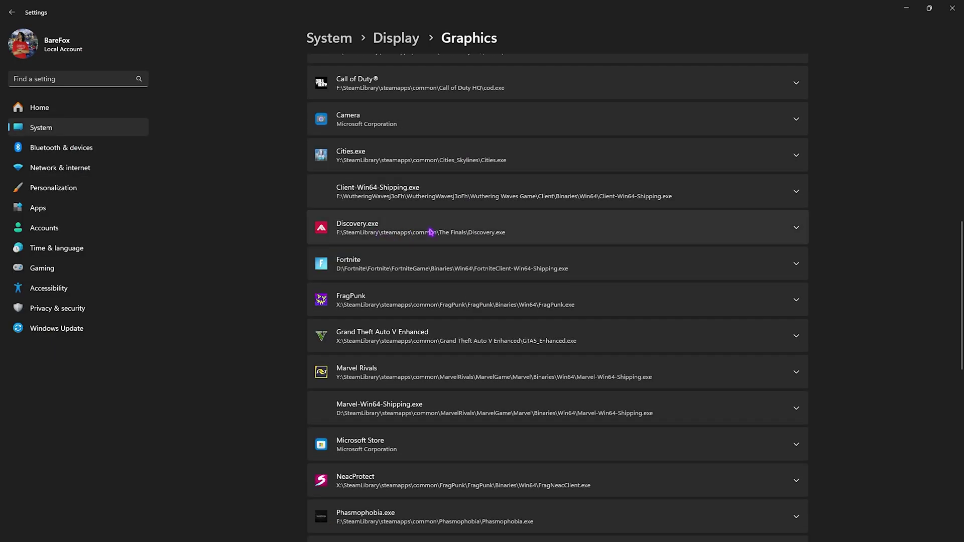
{"action": "left_click", "coordinate": [386, 236]}
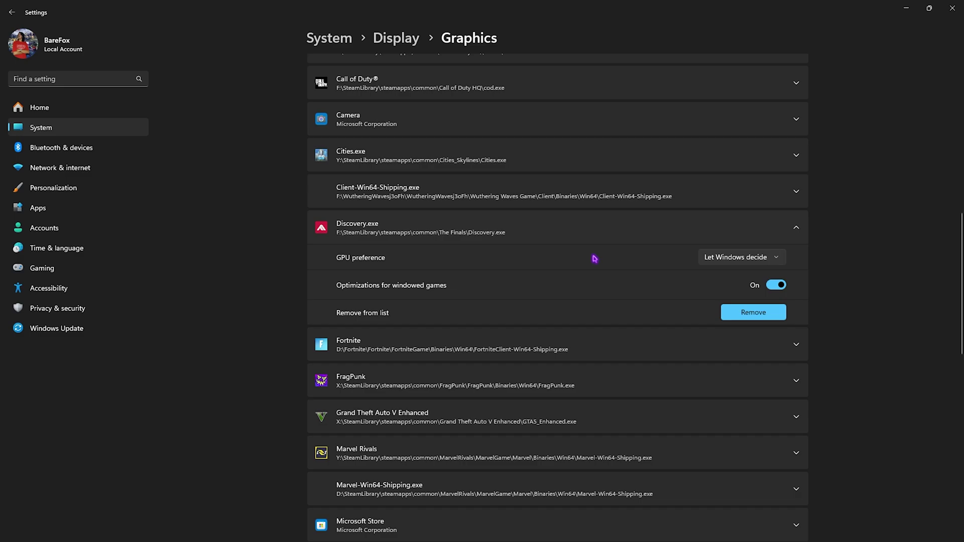
{"action": "left_click", "coordinate": [705, 264]}
{"action": "left_click", "coordinate": [718, 300]}
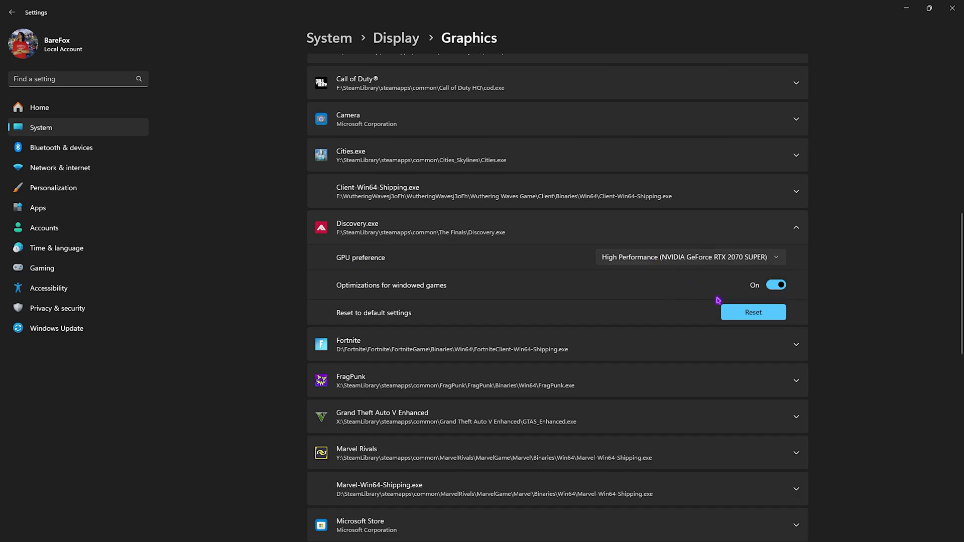
Try to add the second Discovery.exe from The Finals\Discovery\Binaries\Win64 to the custom graphics app list.
{"action": "scroll", "coordinate": [544, 288], "scroll_direction": "up", "scroll_amount": 9}
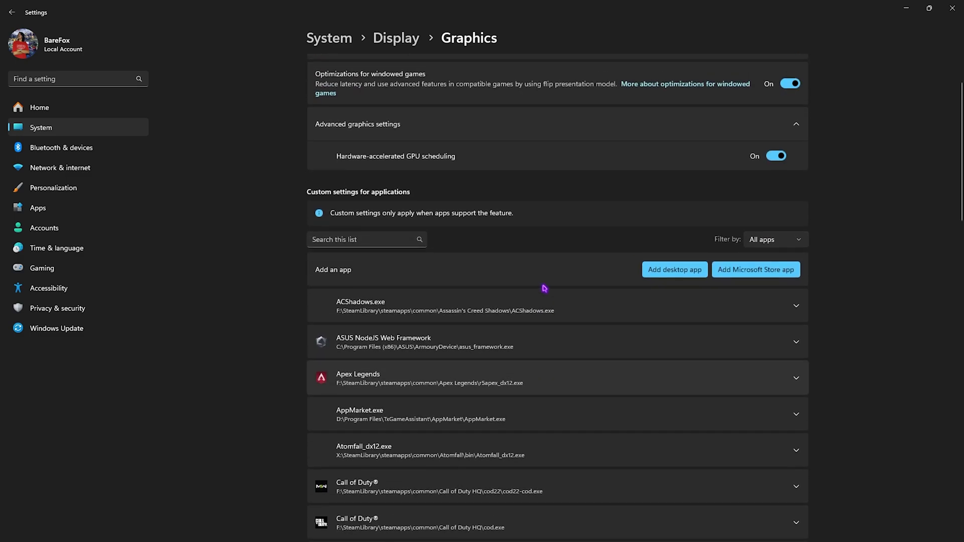
{"action": "left_click", "coordinate": [666, 271]}
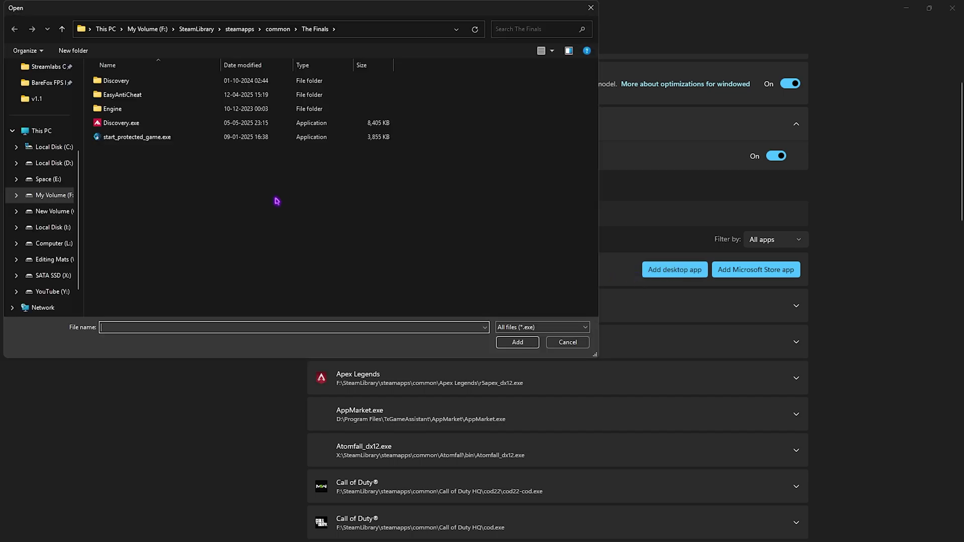
{"action": "double_click", "coordinate": [129, 81]}
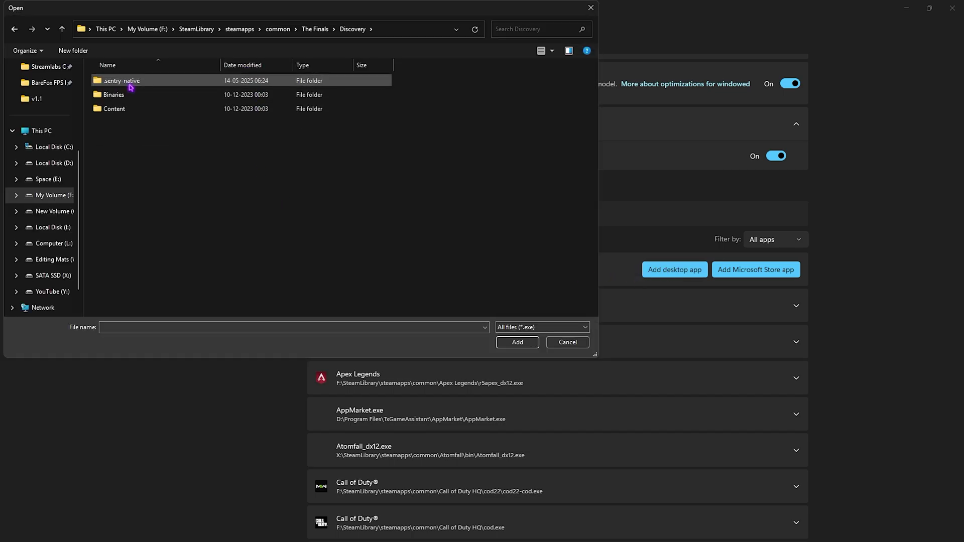
{"action": "double_click", "coordinate": [129, 95]}
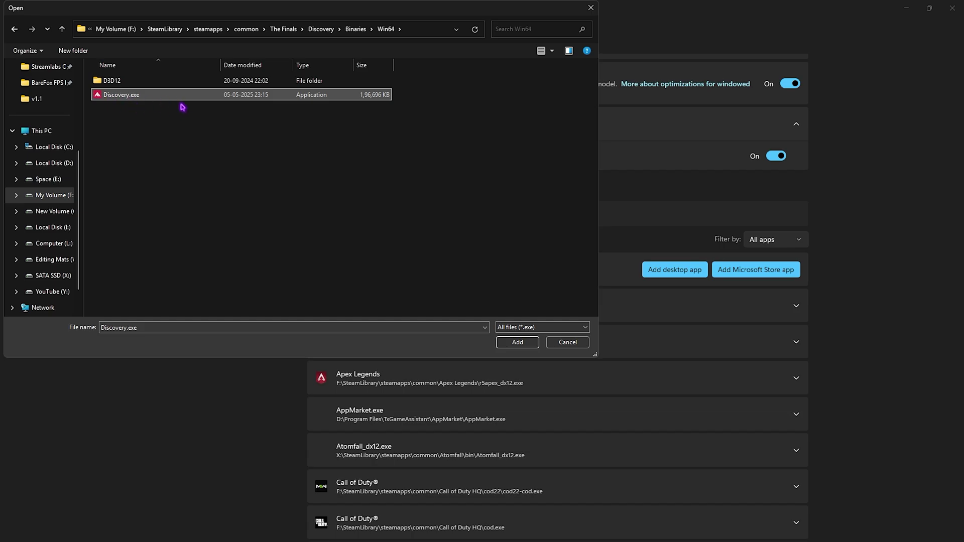
{"action": "left_click", "coordinate": [515, 344]}
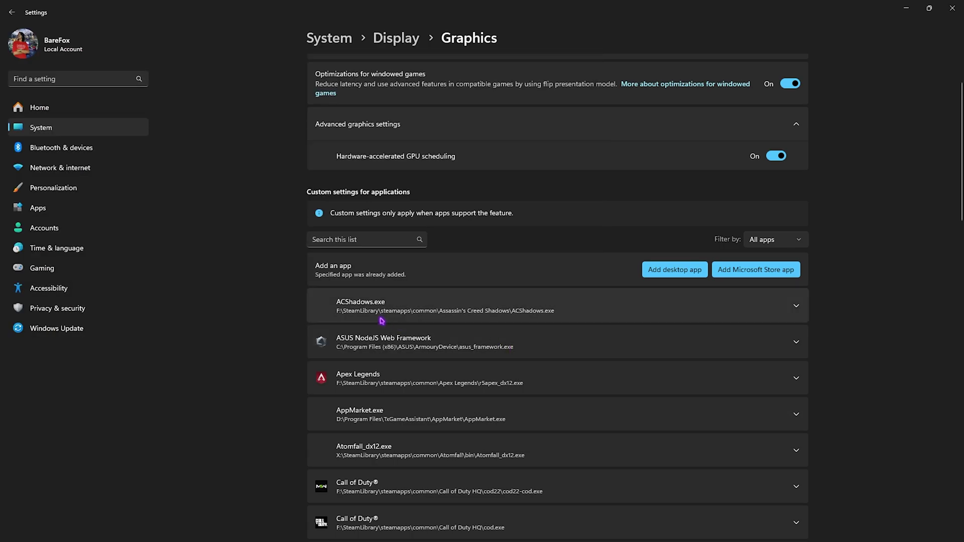
Set the GPU preference of the THE FINALS entry to High Performance (NVIDIA GeForce RTX 2070 SUPER).
{"action": "scroll", "coordinate": [382, 321], "scroll_direction": "down", "scroll_amount": 15}
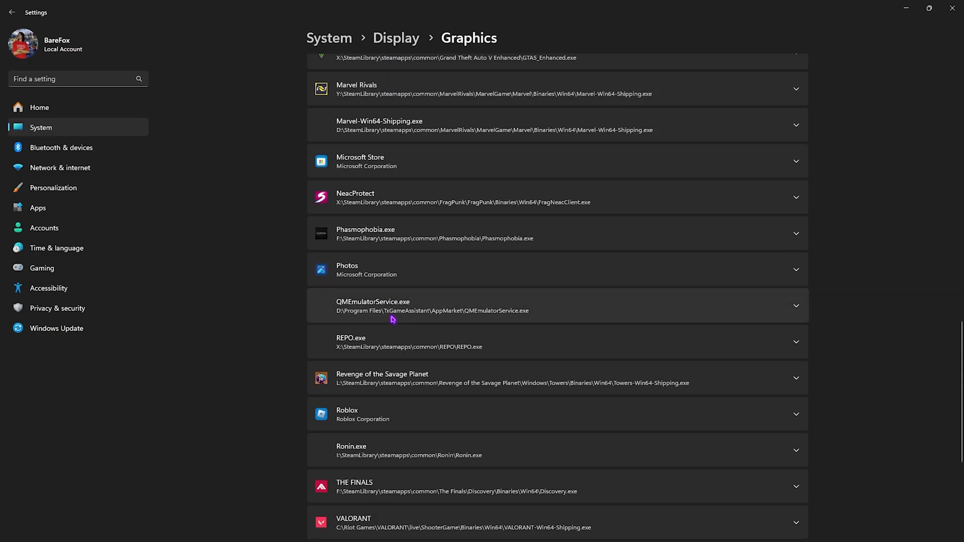
{"action": "scroll", "coordinate": [393, 319], "scroll_direction": "down", "scroll_amount": 4}
{"action": "left_click", "coordinate": [418, 290]}
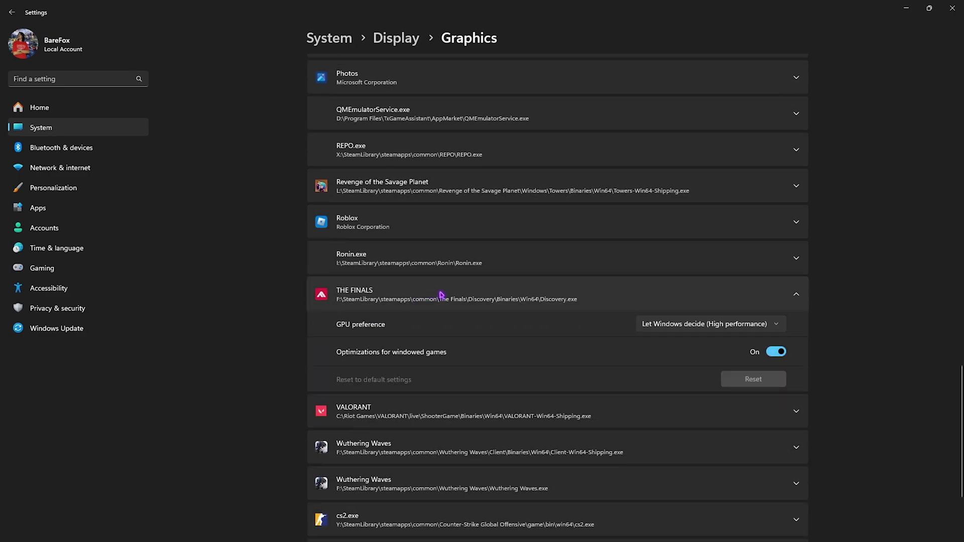
{"action": "left_click", "coordinate": [707, 326]}
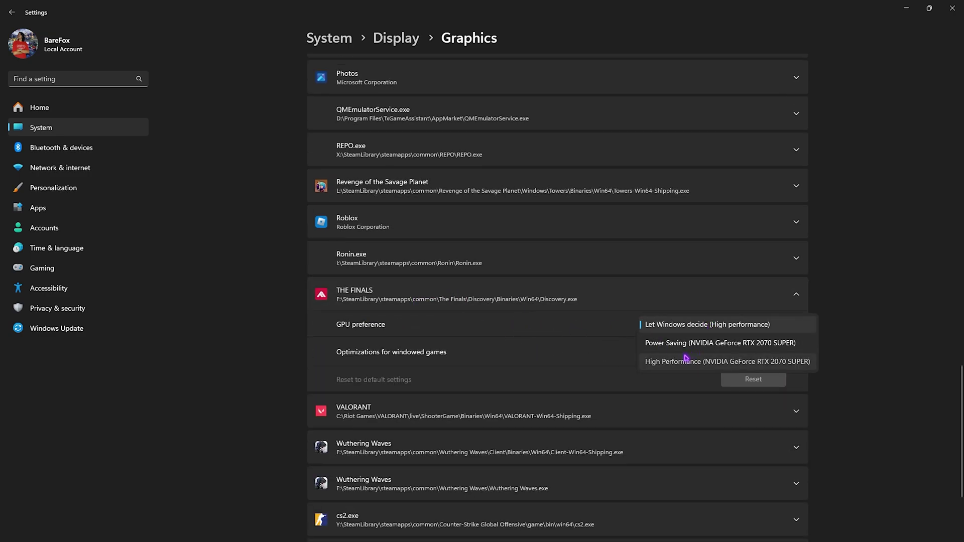
{"action": "left_click", "coordinate": [648, 359]}
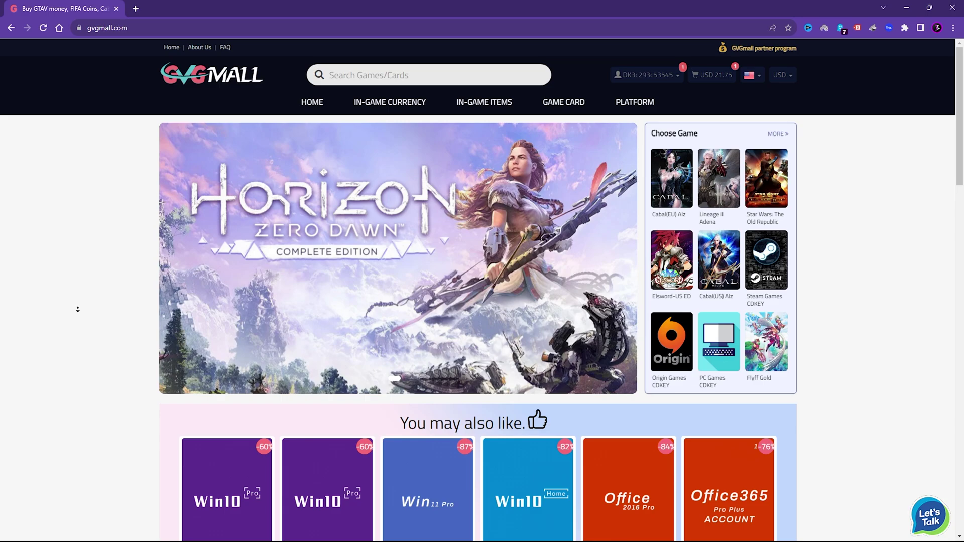
In the browser, look through the GVGMall home page and its game card and in-game currency categories.
{"action": "scroll", "coordinate": [77, 309], "scroll_direction": "down", "scroll_amount": 4}
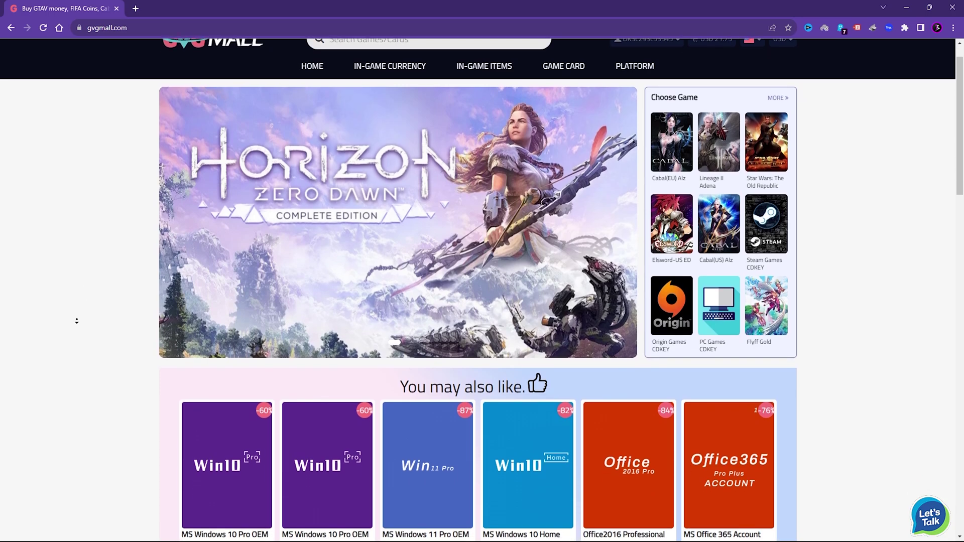
{"action": "scroll", "coordinate": [77, 321], "scroll_direction": "down", "scroll_amount": 5}
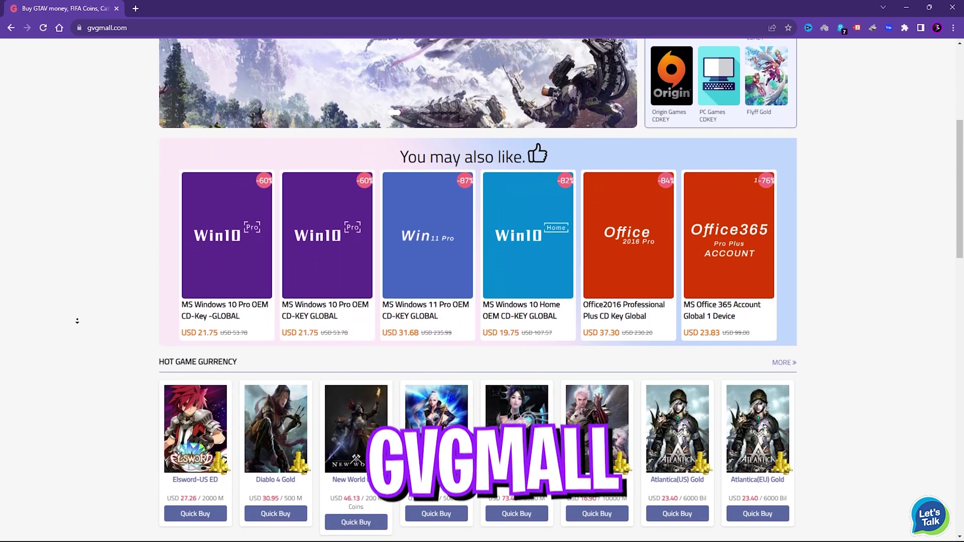
{"action": "scroll", "coordinate": [77, 321], "scroll_direction": "down", "scroll_amount": 5}
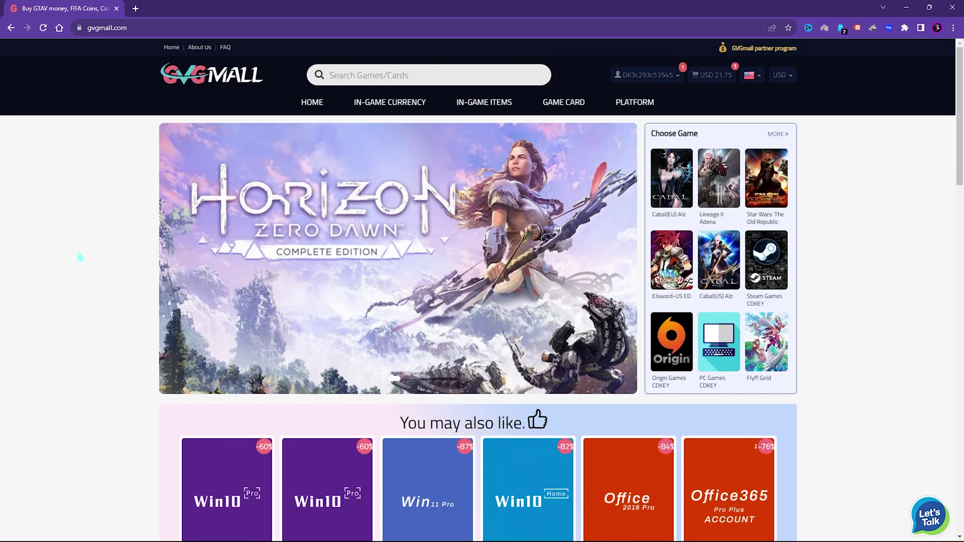
{"action": "mouse_move", "coordinate": [557, 105]}
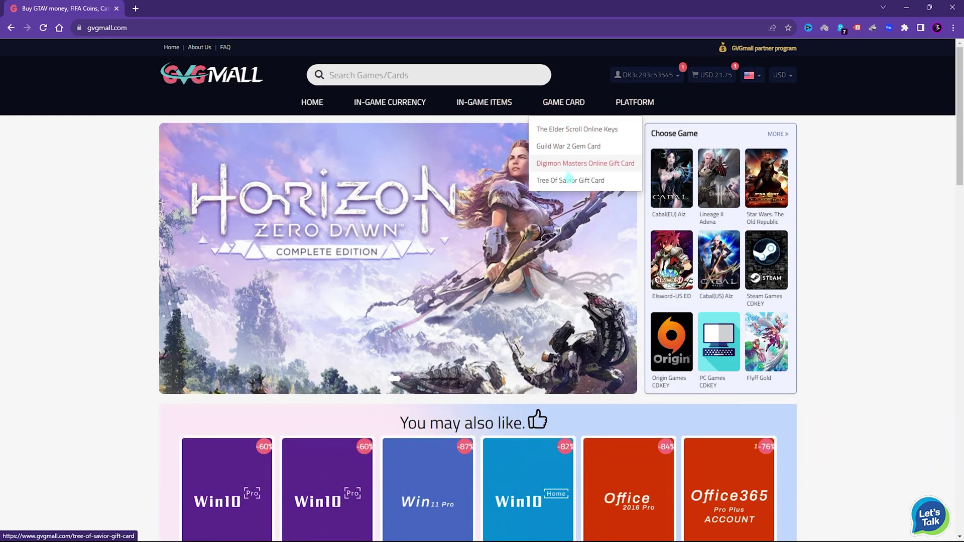
{"action": "mouse_move", "coordinate": [390, 106]}
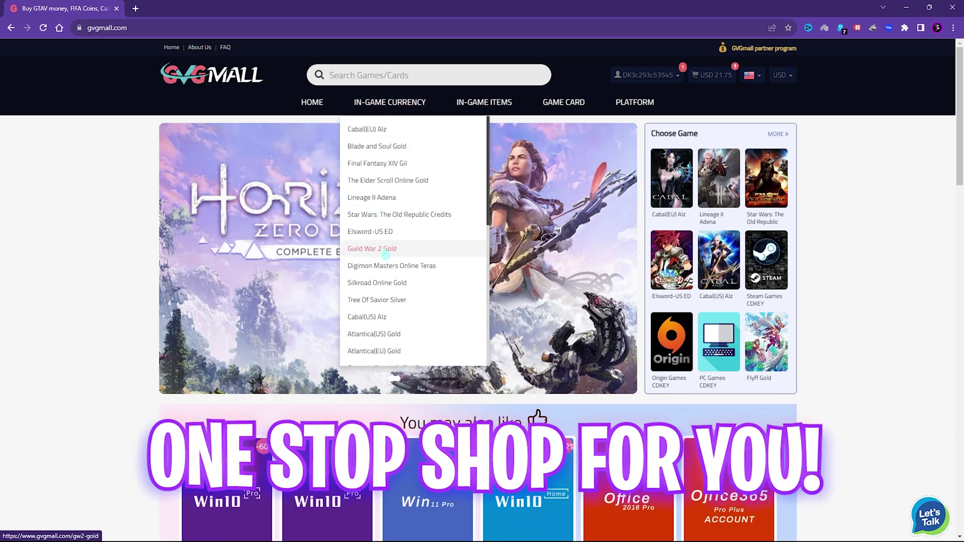
{"action": "scroll", "coordinate": [382, 261], "scroll_direction": "down", "scroll_amount": 7}
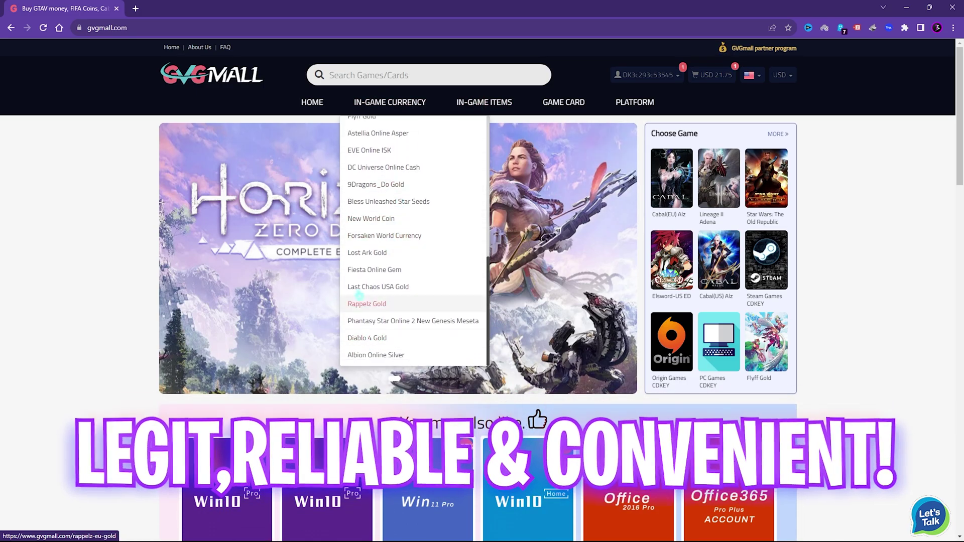
Look through the GVGMall in-game currency list and the recommended Windows and Office keys on the home page.
{"action": "scroll", "coordinate": [70, 280], "scroll_direction": "down", "scroll_amount": 4}
{"action": "scroll", "coordinate": [594, 144], "scroll_direction": "up", "scroll_amount": 4}
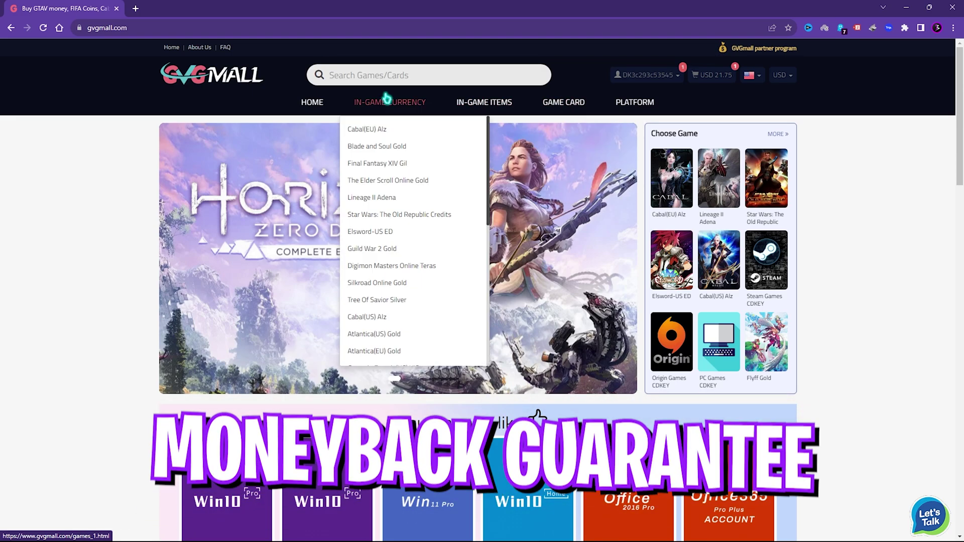
{"action": "scroll", "coordinate": [392, 271], "scroll_direction": "down", "scroll_amount": 7}
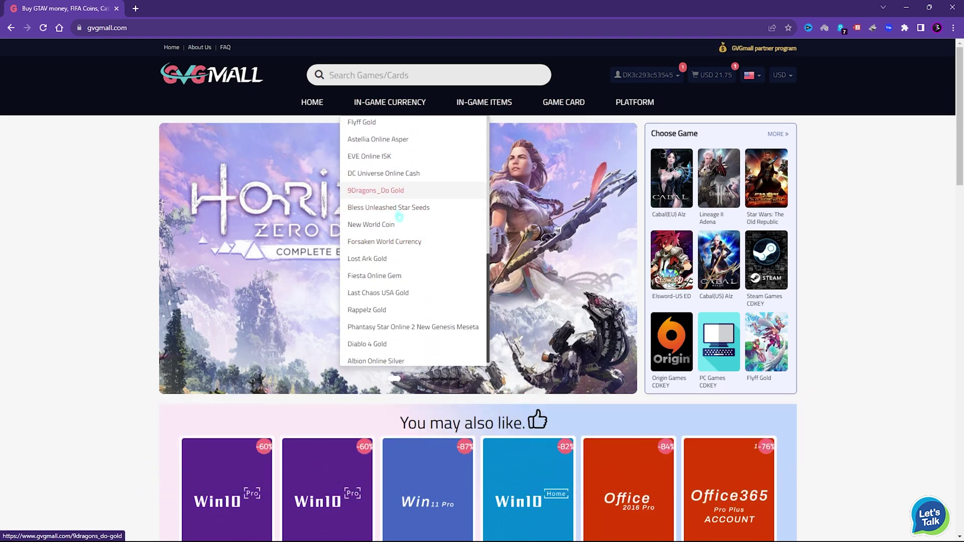
{"action": "scroll", "coordinate": [218, 352], "scroll_direction": "down", "scroll_amount": 4}
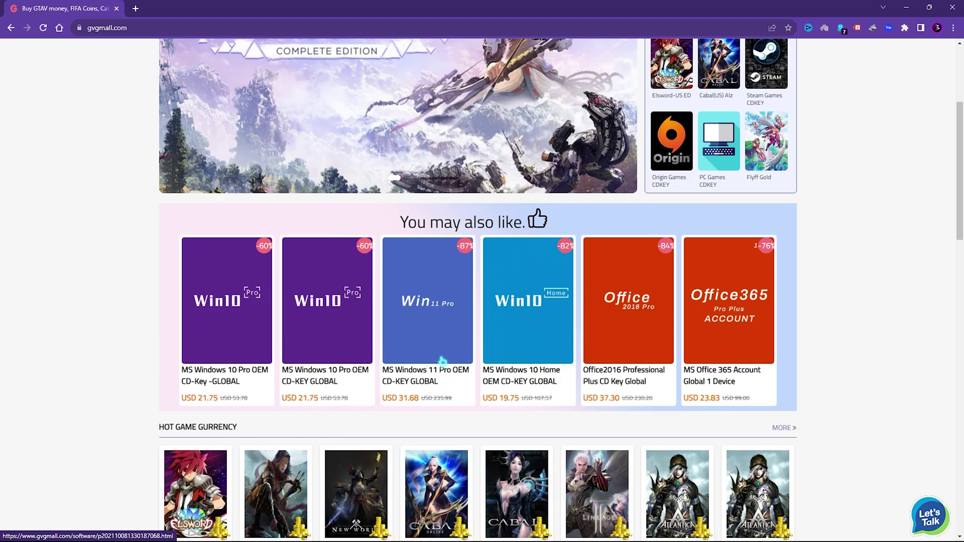
{"action": "scroll", "coordinate": [428, 370], "scroll_direction": "up", "scroll_amount": 1}
{"action": "scroll", "coordinate": [351, 326], "scroll_direction": "down", "scroll_amount": 1}
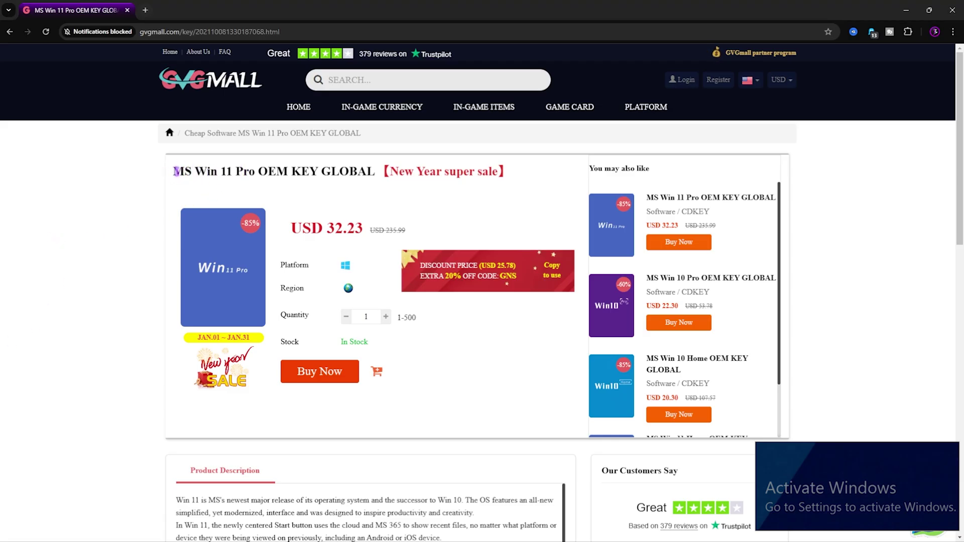
Review the MS Win 11 Pro OEM KEY GLOBAL product page, including its sale title, discount banner and description.
{"action": "left_click_drag", "start_coordinate": [174, 171], "coordinate": [379, 171]}
{"action": "left_click", "coordinate": [379, 172]}
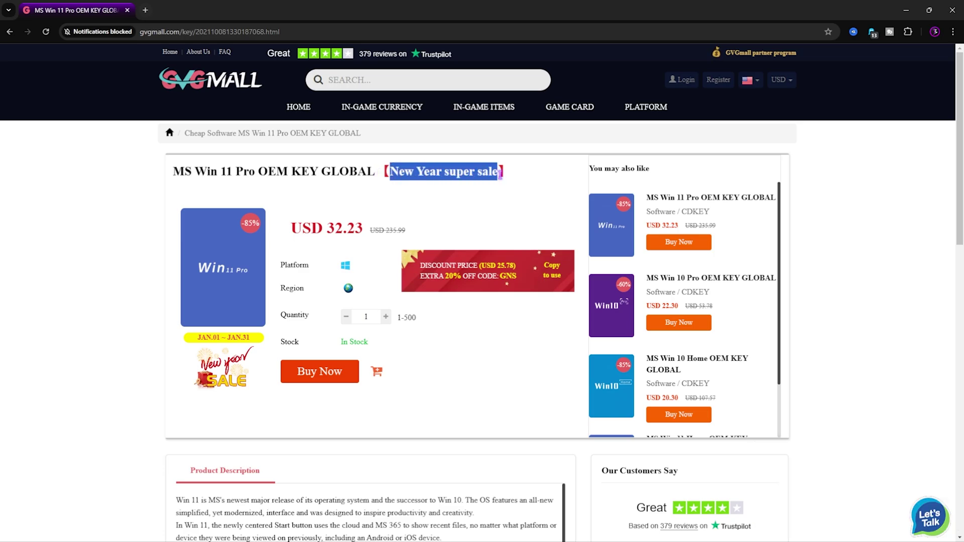
{"action": "left_click", "coordinate": [500, 173]}
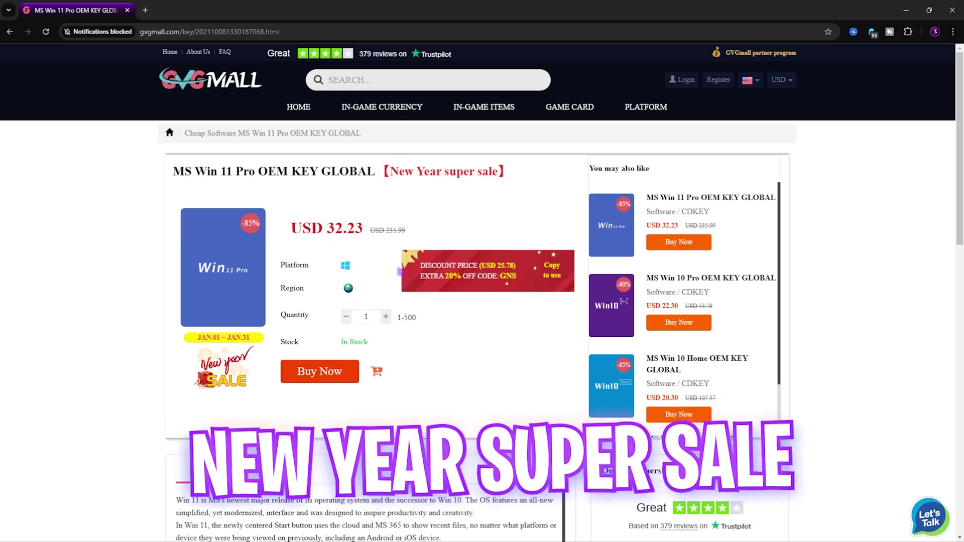
{"action": "scroll", "coordinate": [400, 272], "scroll_direction": "down", "scroll_amount": 3}
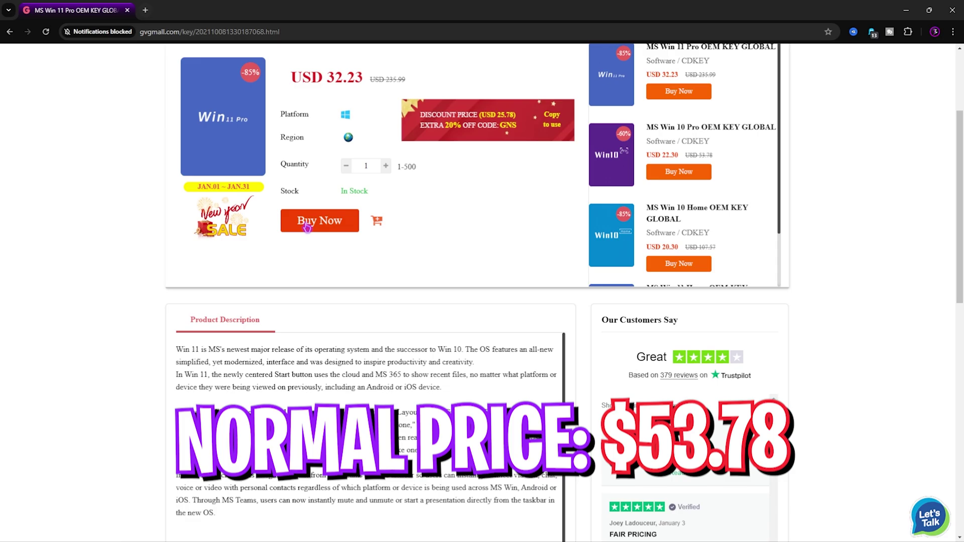
{"action": "scroll", "coordinate": [345, 228], "scroll_direction": "up", "scroll_amount": 3}
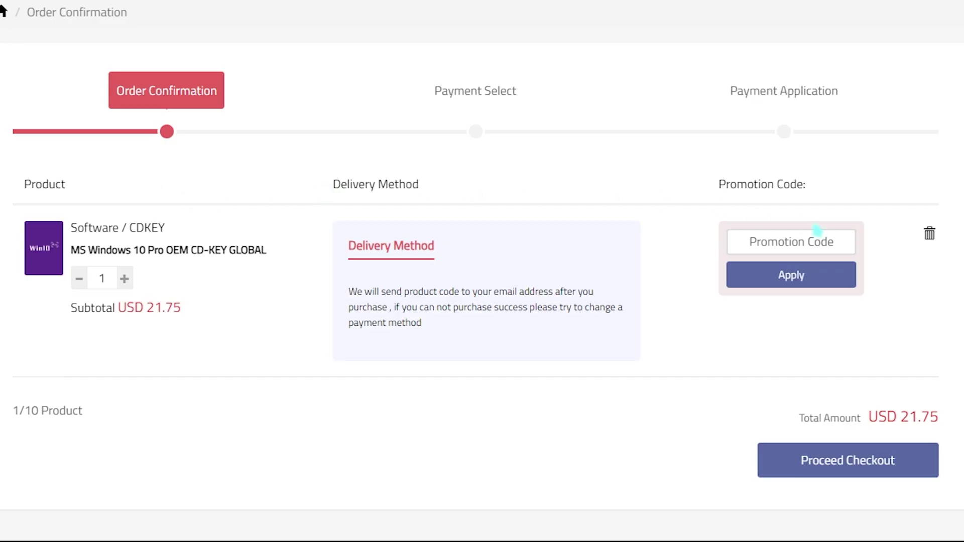
Apply the promotion code FOX25 to the MS Windows 10 Pro OEM CD-KEY GLOBAL order and review the discounted total.
{"action": "left_click", "coordinate": [817, 240]}
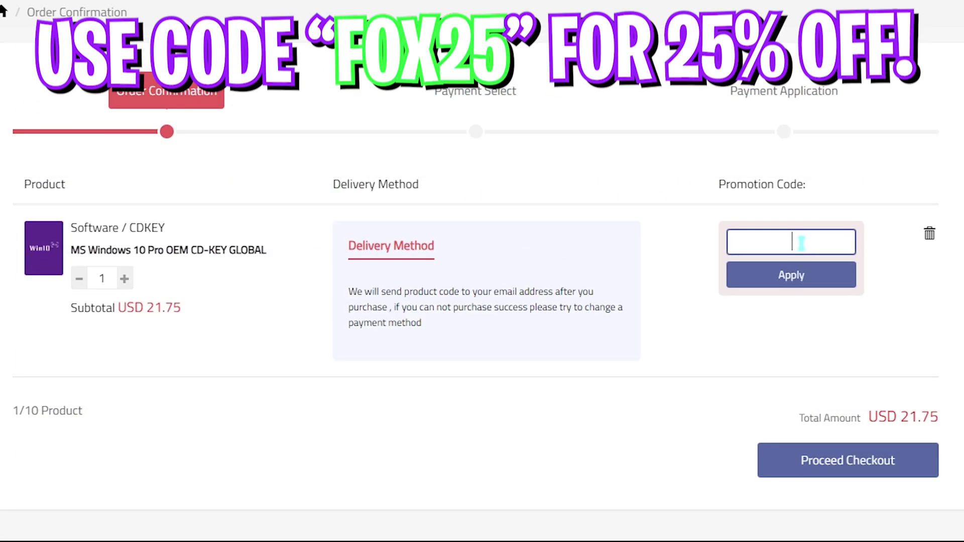
{"action": "type", "text": "FOX25"}
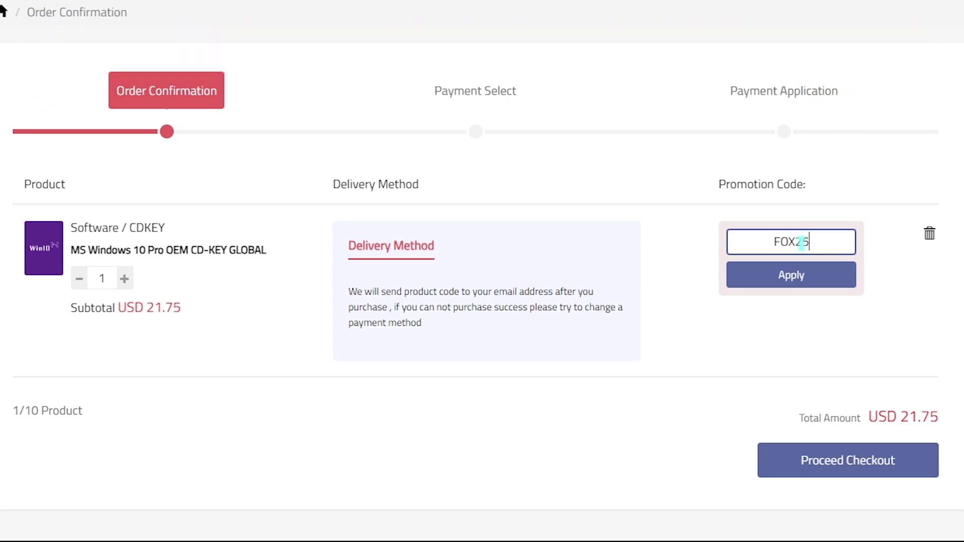
{"action": "left_click", "coordinate": [762, 276]}
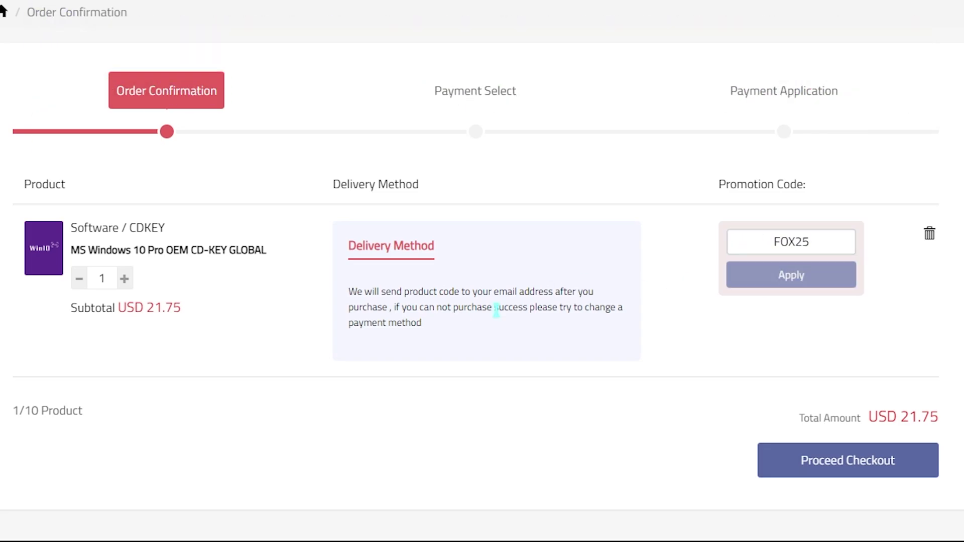
{"action": "left_click_drag", "start_coordinate": [902, 421], "coordinate": [939, 422]}
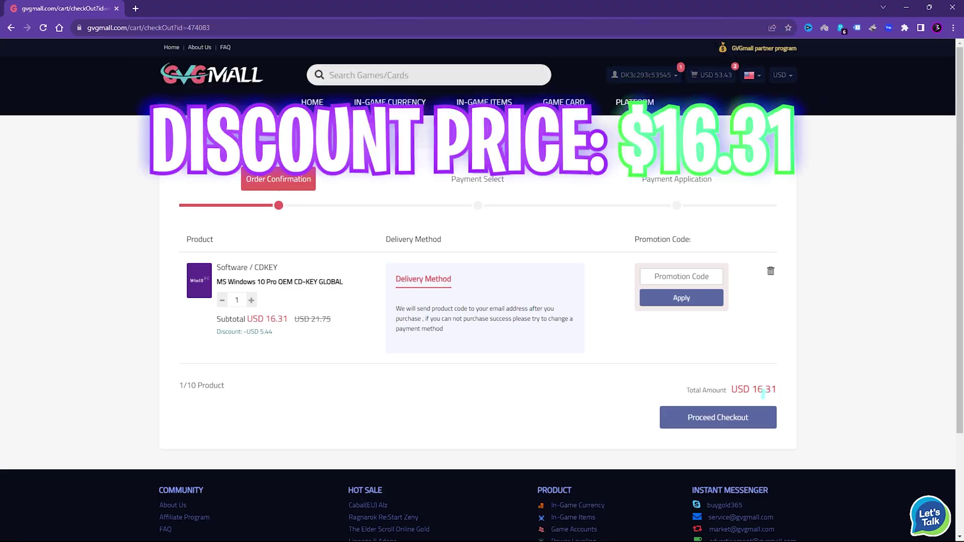
{"action": "left_click_drag", "start_coordinate": [780, 395], "coordinate": [179, 386]}
{"action": "left_click", "coordinate": [465, 363]}
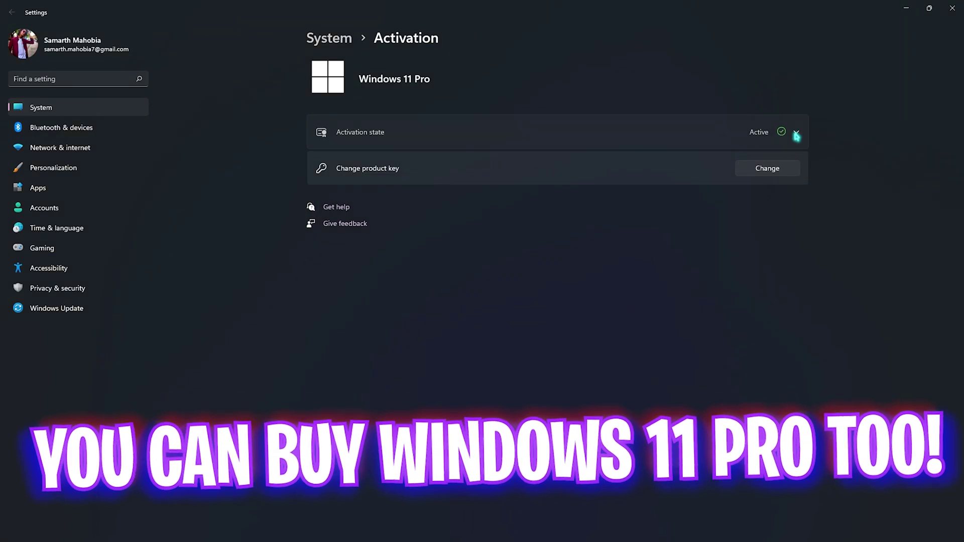
Check the Windows 11 Pro activation state in Settings and glance at the GVGMall platform categories.
{"action": "left_click", "coordinate": [792, 134]}
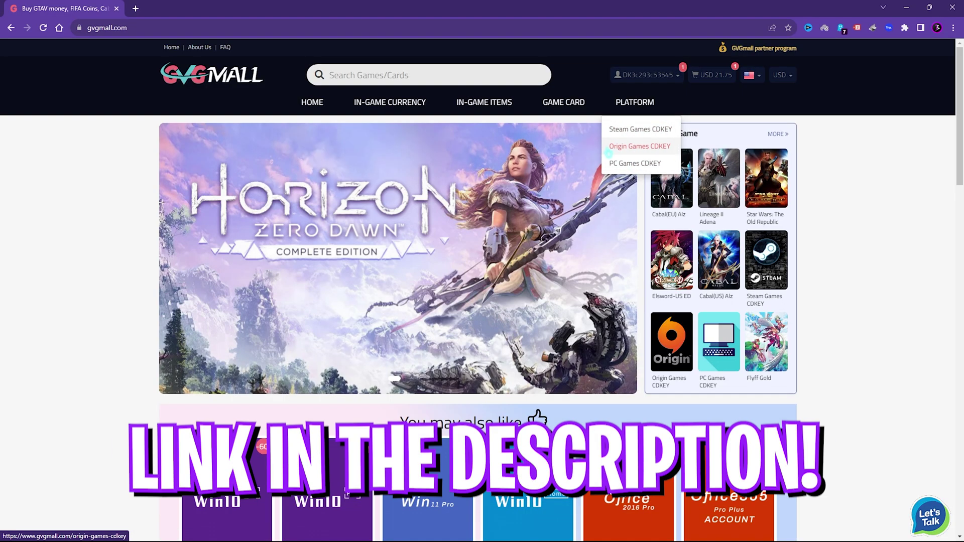
{"action": "mouse_move", "coordinate": [386, 99]}
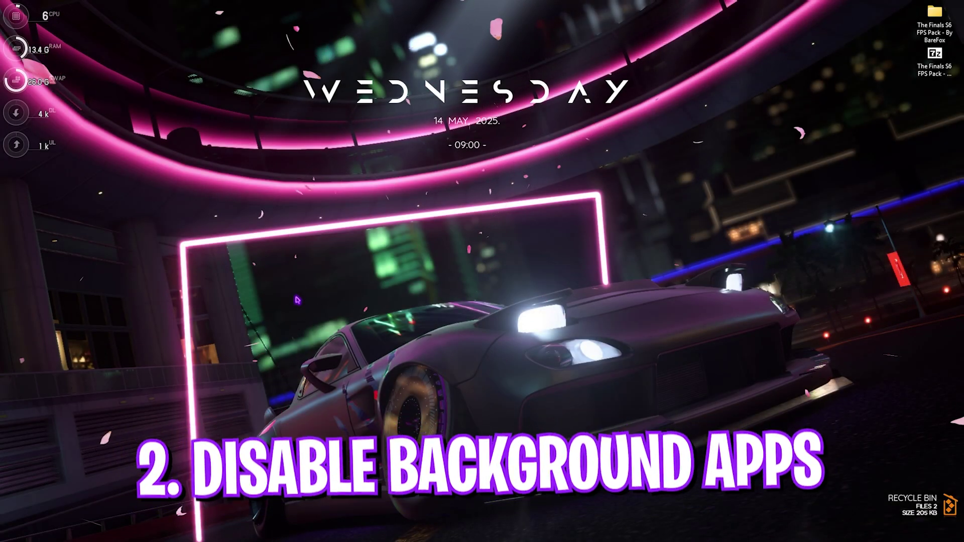
Open the Local Group Policy Editor, maximize it and widen the policy tree so the folder names are readable.
{"action": "key", "text": "super"}
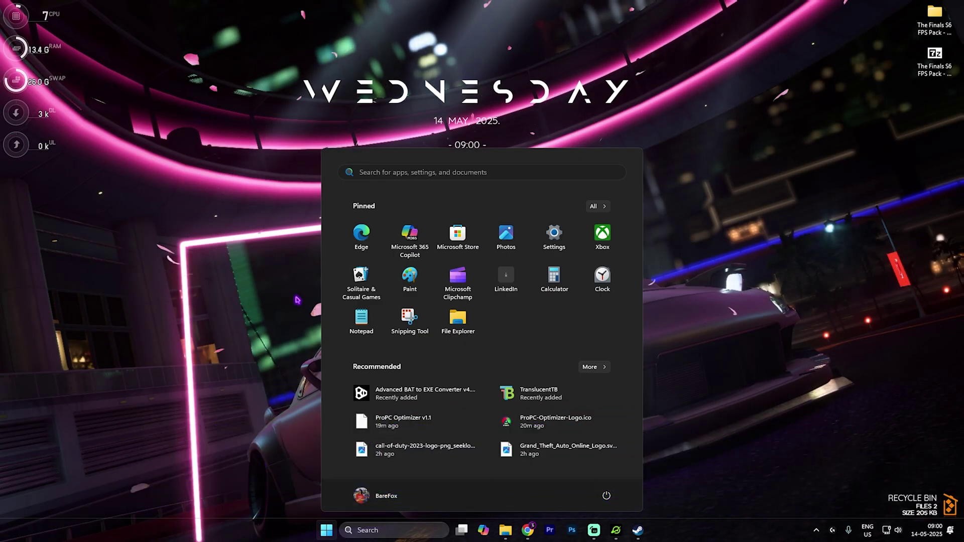
{"action": "type", "text": "local f"}
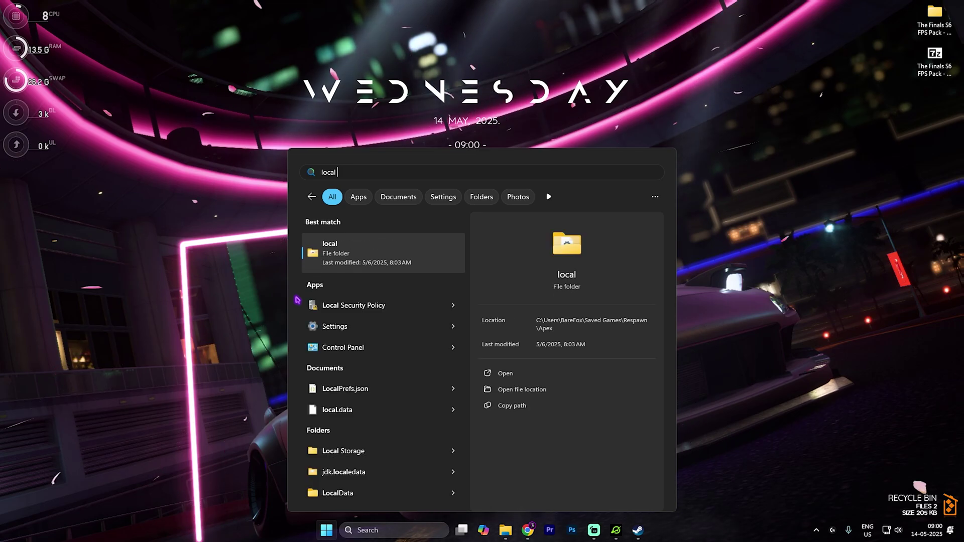
{"action": "key", "text": "BackSpace"}
{"action": "type", "text": "g"}
{"action": "key", "text": "Return"}
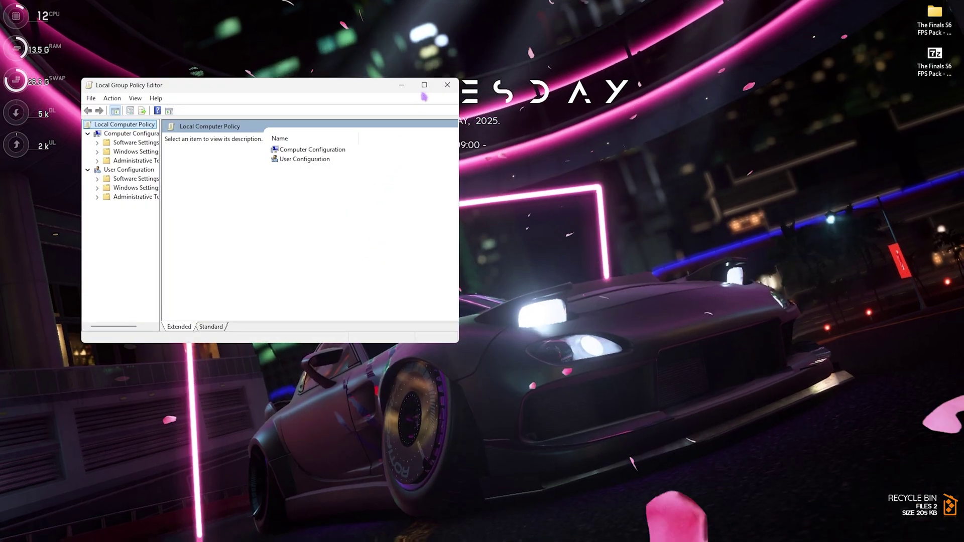
{"action": "left_click", "coordinate": [424, 84]}
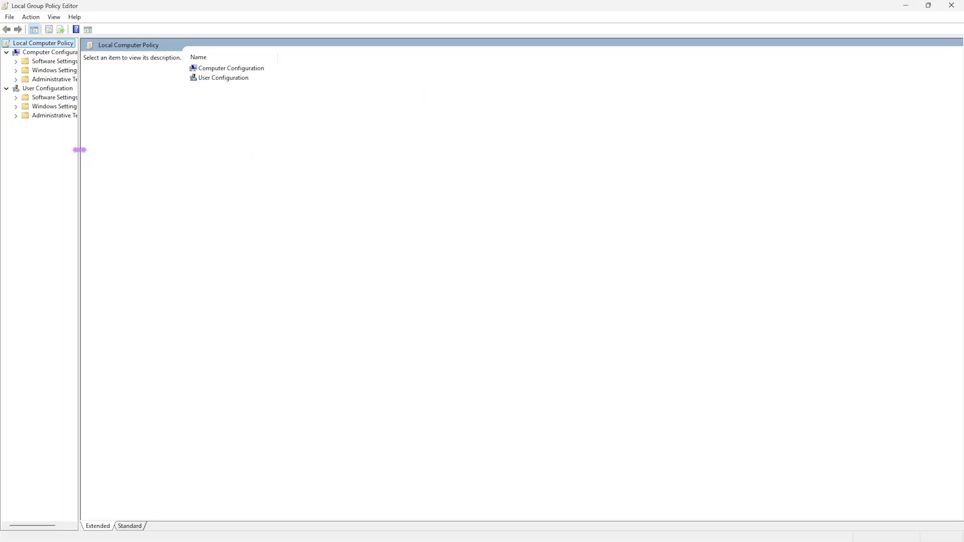
{"action": "left_click_drag", "start_coordinate": [79, 150], "coordinate": [124, 152]}
Go to the App Privacy policies in Computer Configuration > Administrative Templates > Windows Components.
{"action": "double_click", "coordinate": [276, 69]}
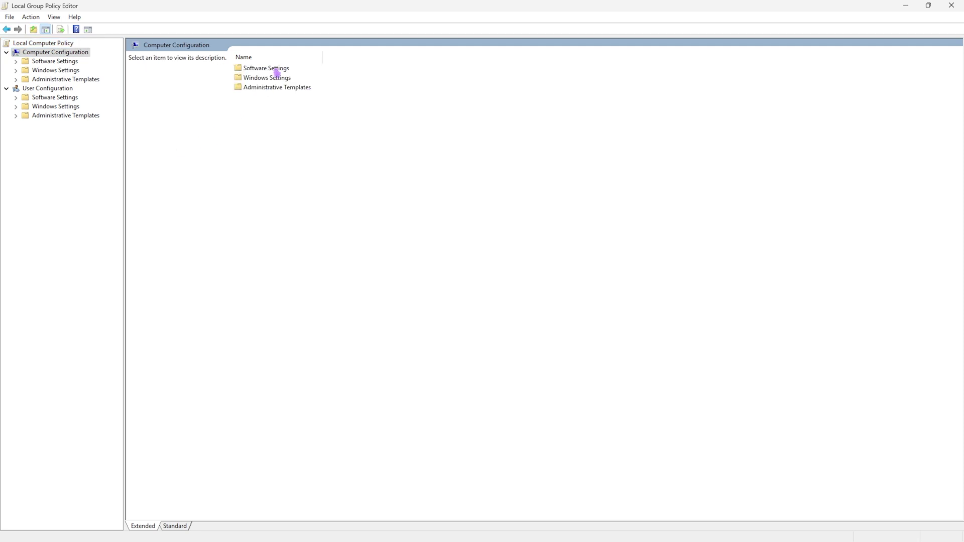
{"action": "double_click", "coordinate": [276, 88]}
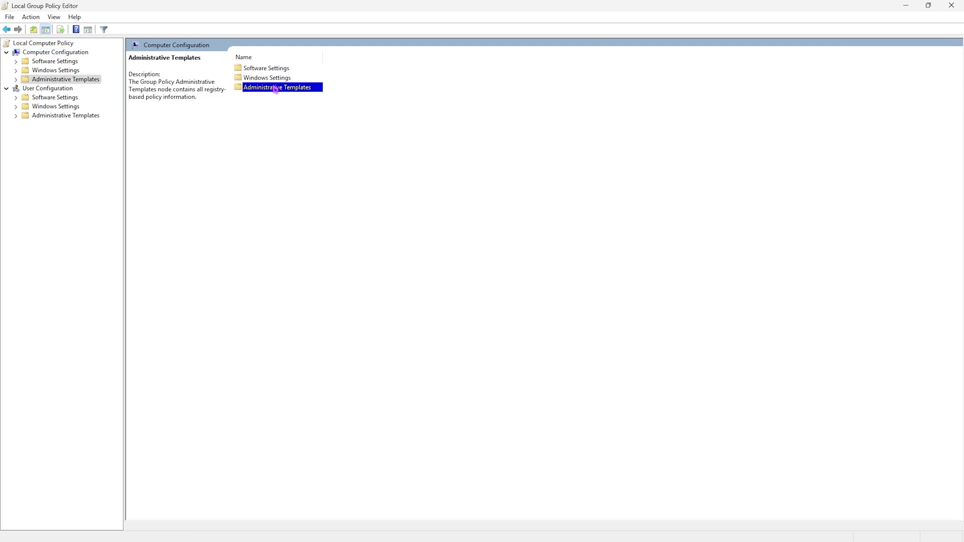
{"action": "double_click", "coordinate": [276, 136]}
{"action": "double_click", "coordinate": [273, 107]}
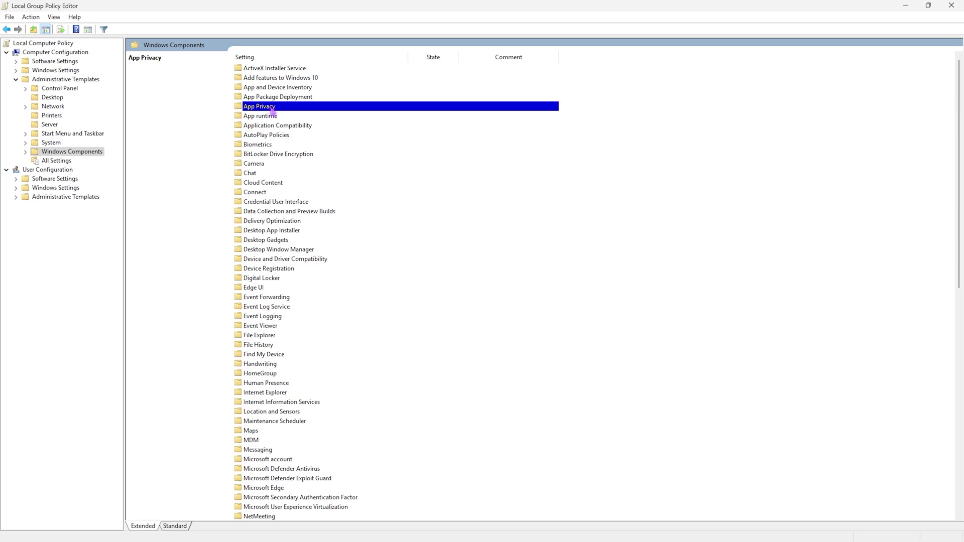
Set the default for all apps to Force Deny in the "Let Windows apps run in the background" policy and apply it.
{"action": "left_click", "coordinate": [307, 288]}
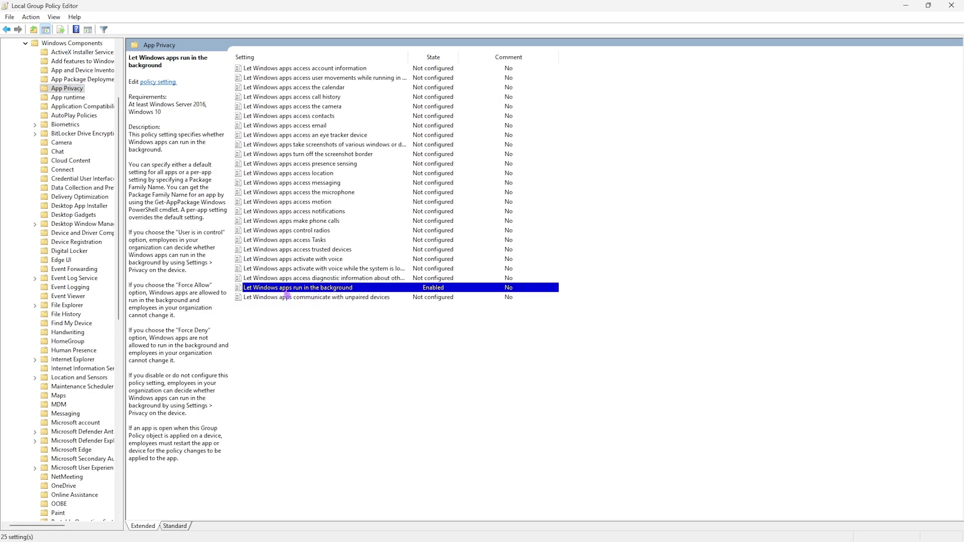
{"action": "double_click", "coordinate": [335, 290]}
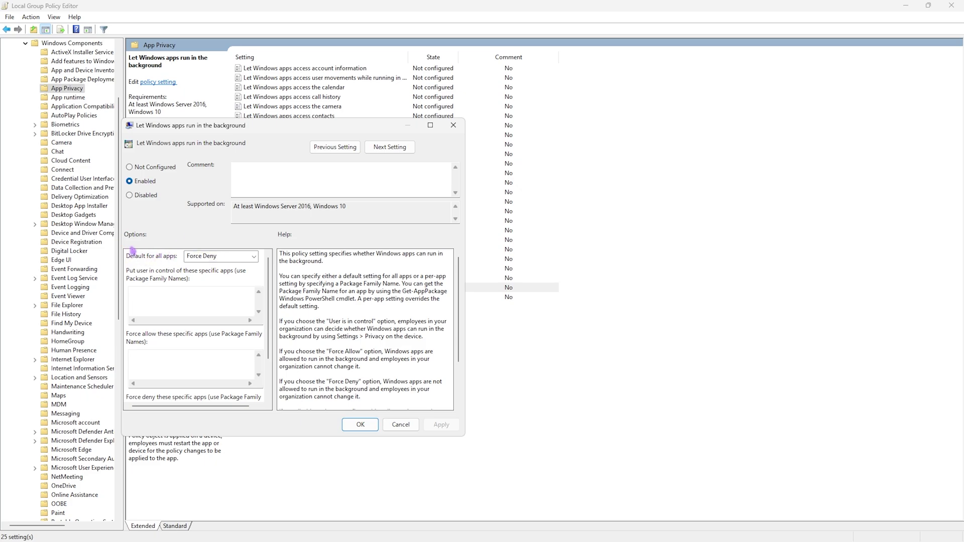
{"action": "left_click", "coordinate": [219, 258]}
{"action": "left_click", "coordinate": [205, 287]}
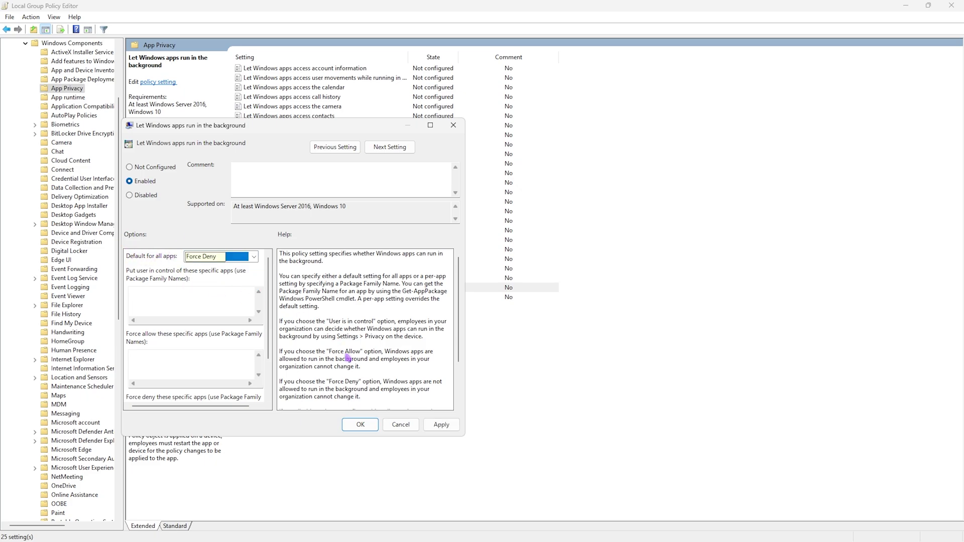
{"action": "left_click", "coordinate": [441, 424]}
{"action": "left_click", "coordinate": [369, 422]}
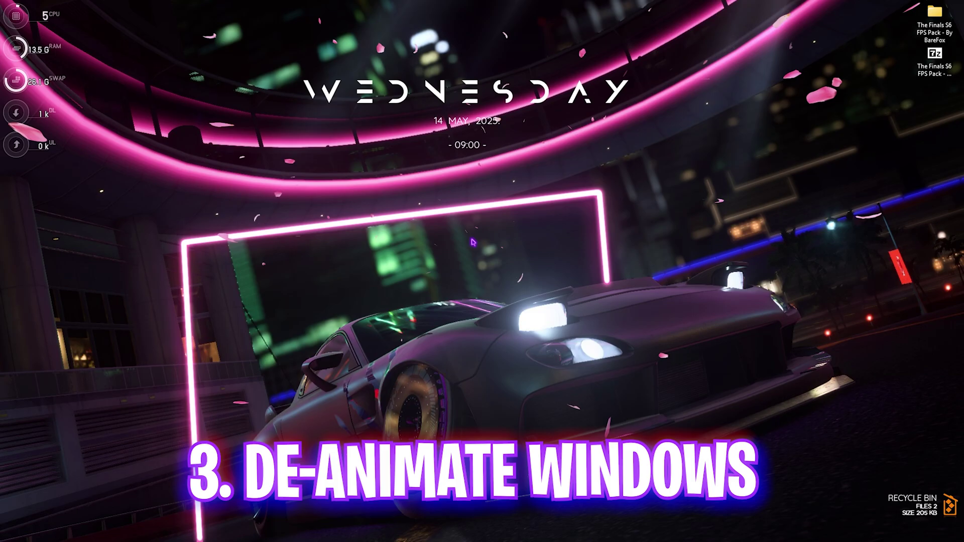
Apply custom visual effects in Performance Options with only taskbar thumbnail previews, thumbnails instead of icons, window contents while dragging and smooth font edges enabled.
{"action": "key", "text": "super"}
{"action": "type", "text": "adjust"}
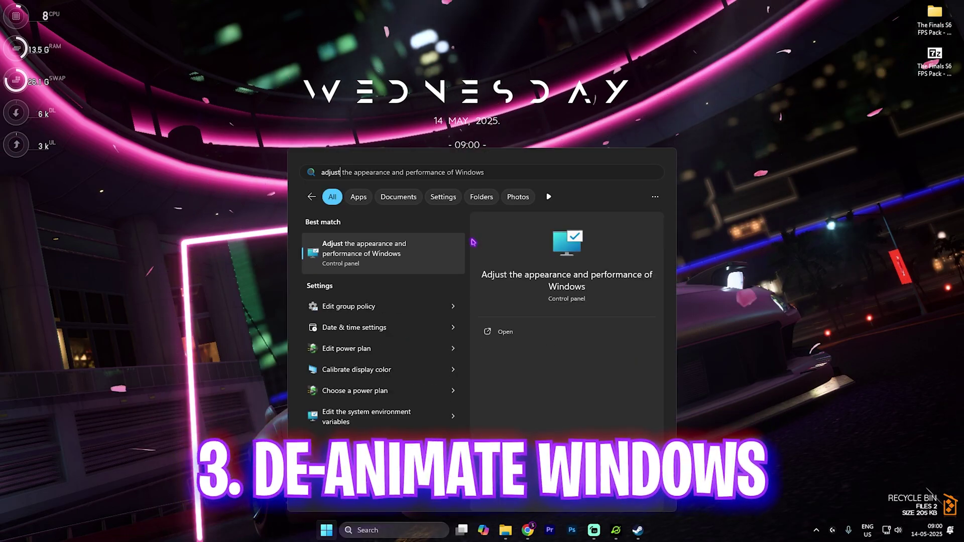
{"action": "key", "text": "Return"}
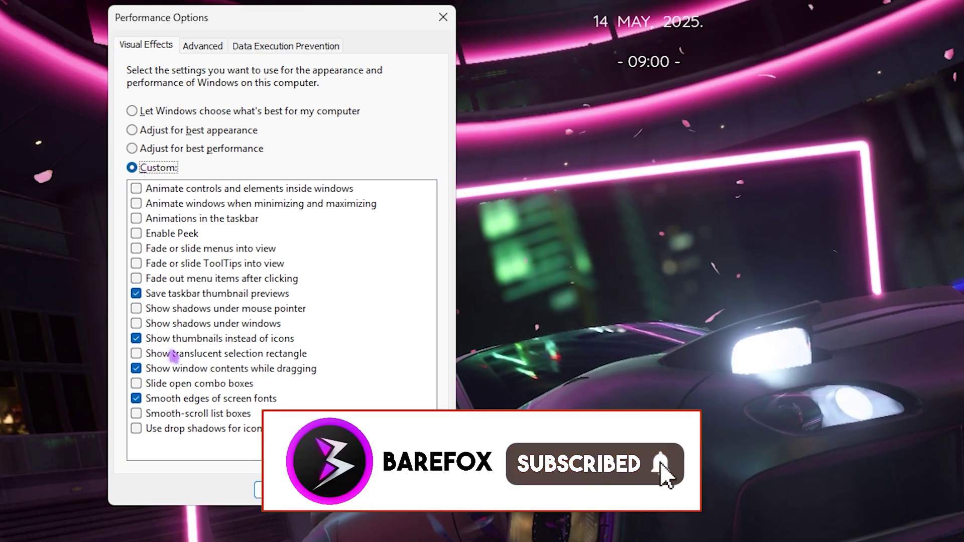
{"action": "left_click", "coordinate": [208, 368]}
{"action": "left_click", "coordinate": [208, 368]}
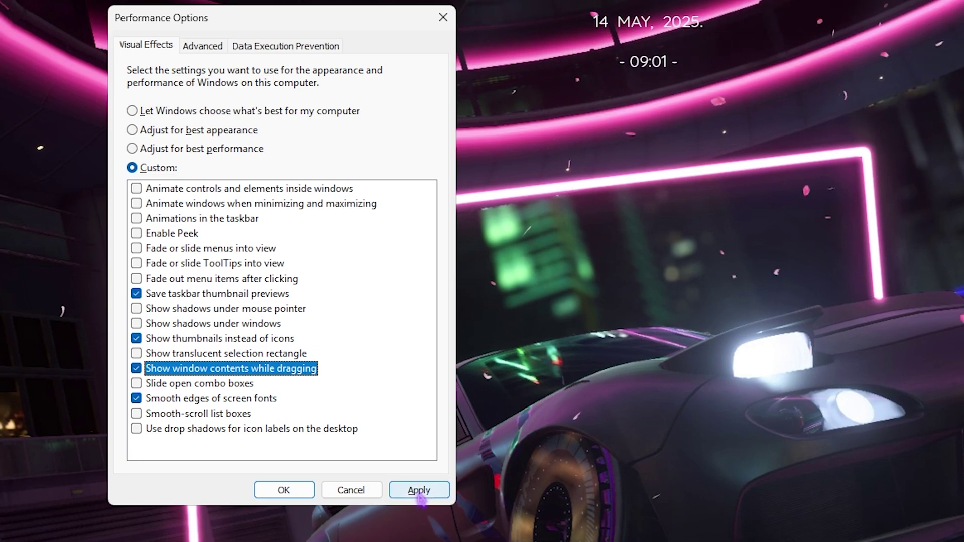
{"action": "left_click", "coordinate": [390, 497]}
{"action": "left_click", "coordinate": [286, 492]}
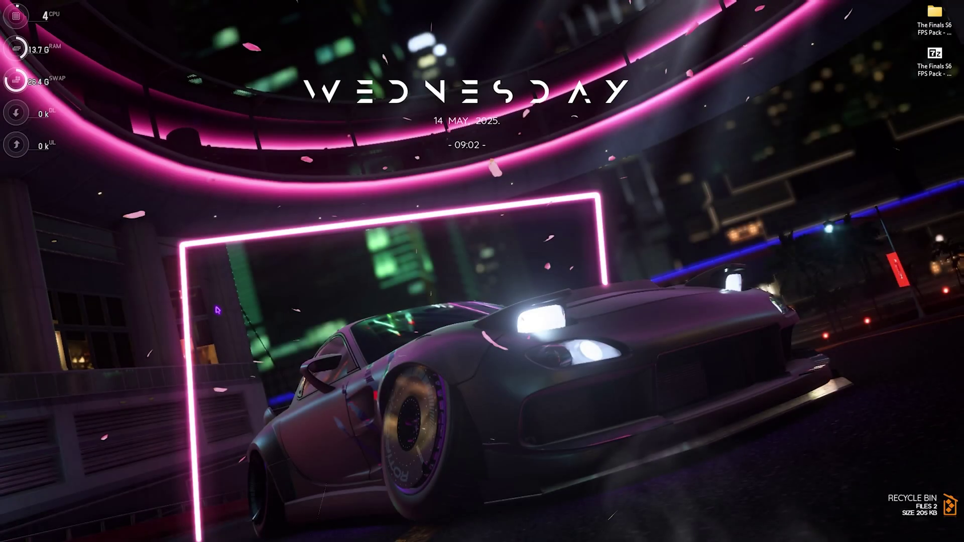
Open Device Manager and find the devices listed under System devices.
{"action": "key", "text": "super"}
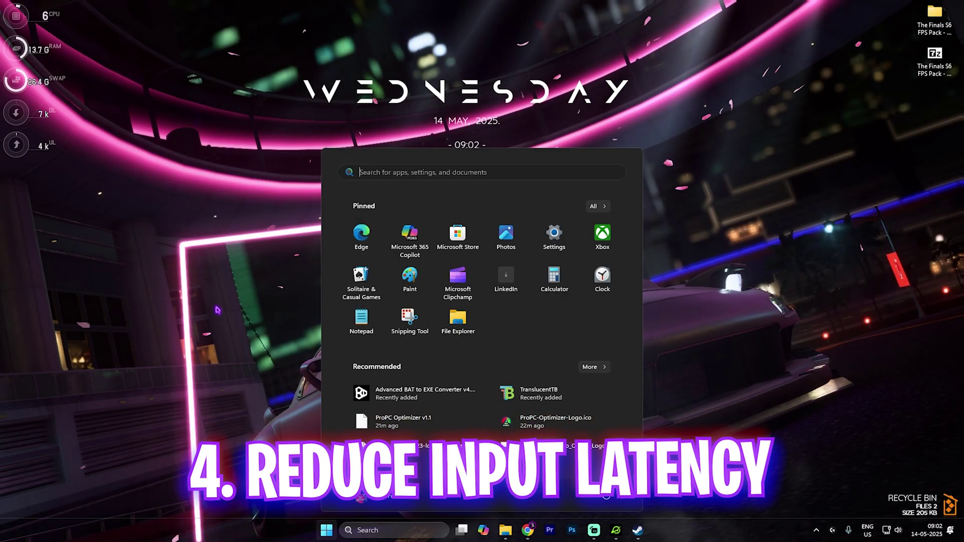
{"action": "type", "text": "discordevice manager"}
{"action": "key", "text": "Return"}
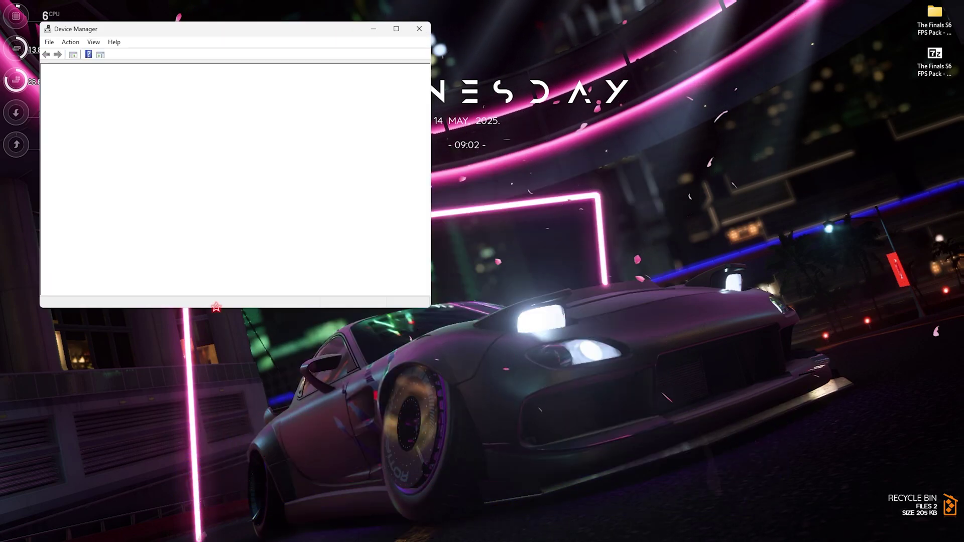
{"action": "scroll", "coordinate": [86, 244], "scroll_direction": "down", "scroll_amount": 4}
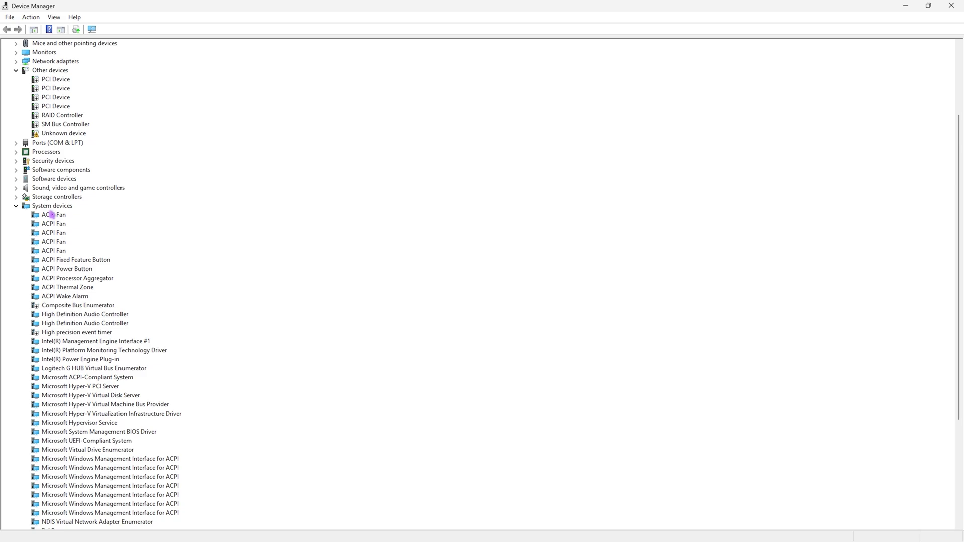
{"action": "scroll", "coordinate": [52, 215], "scroll_direction": "down", "scroll_amount": 4}
Check under System devices whether Composite Bus Enumerator and High precision event timer are disabled.
{"action": "left_click", "coordinate": [44, 199]}
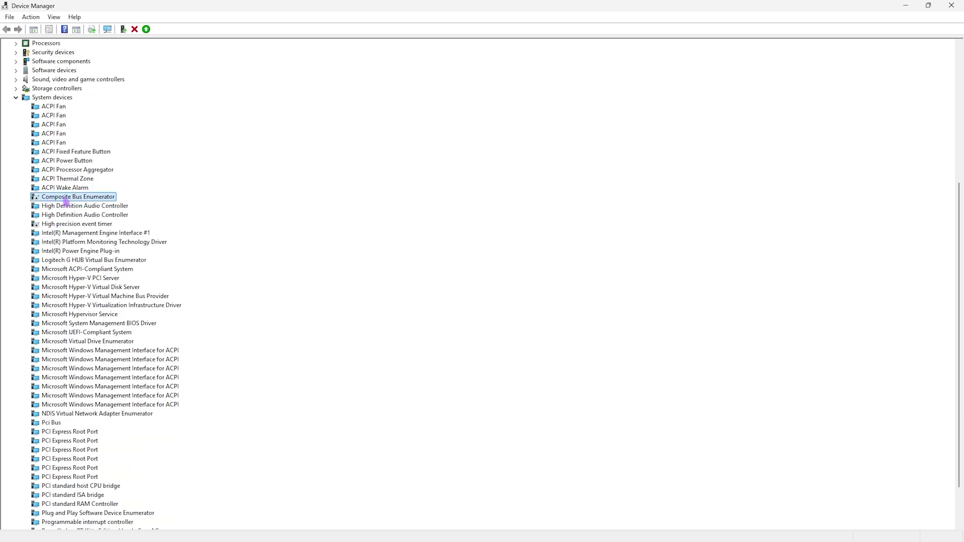
{"action": "right_click", "coordinate": [66, 201]}
{"action": "left_click", "coordinate": [211, 191]}
{"action": "left_click", "coordinate": [79, 225]}
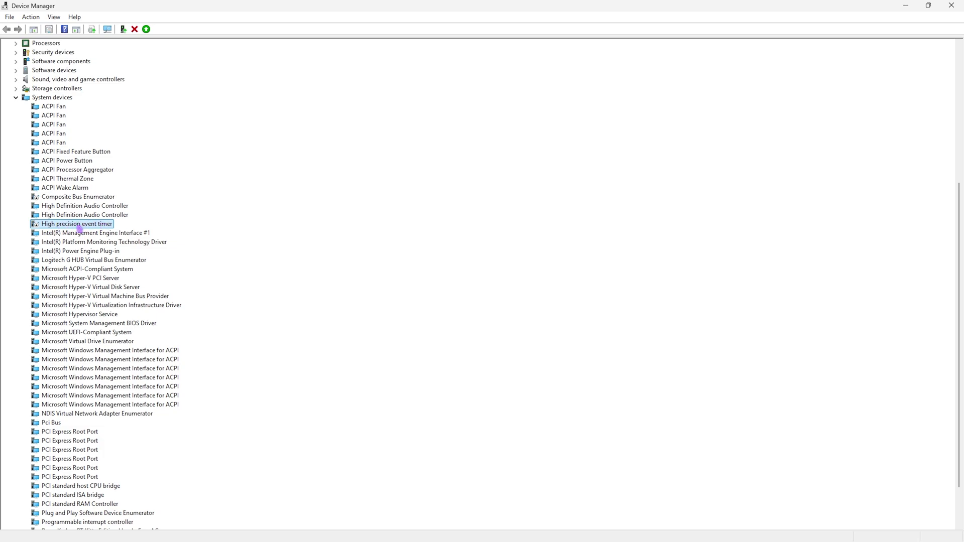
{"action": "right_click", "coordinate": [80, 228]}
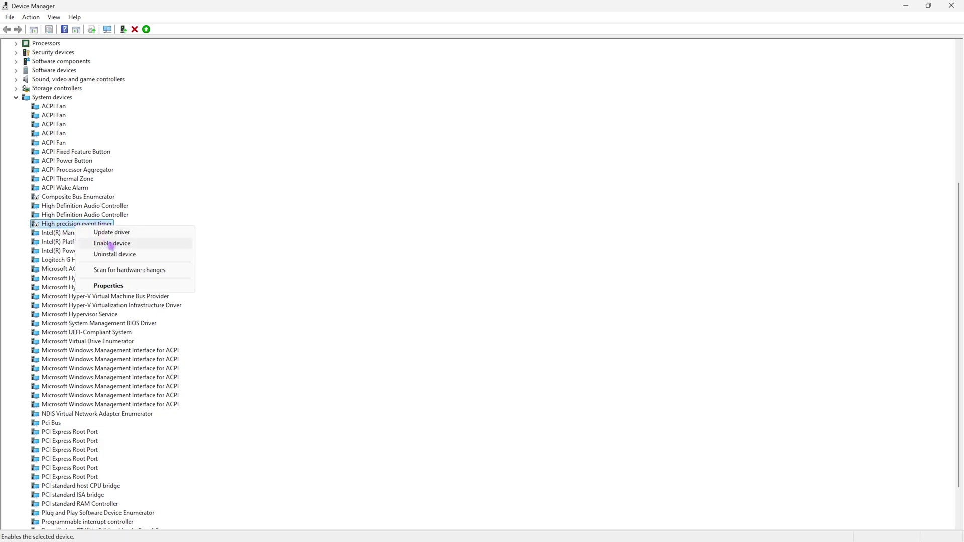
{"action": "left_click", "coordinate": [299, 235]}
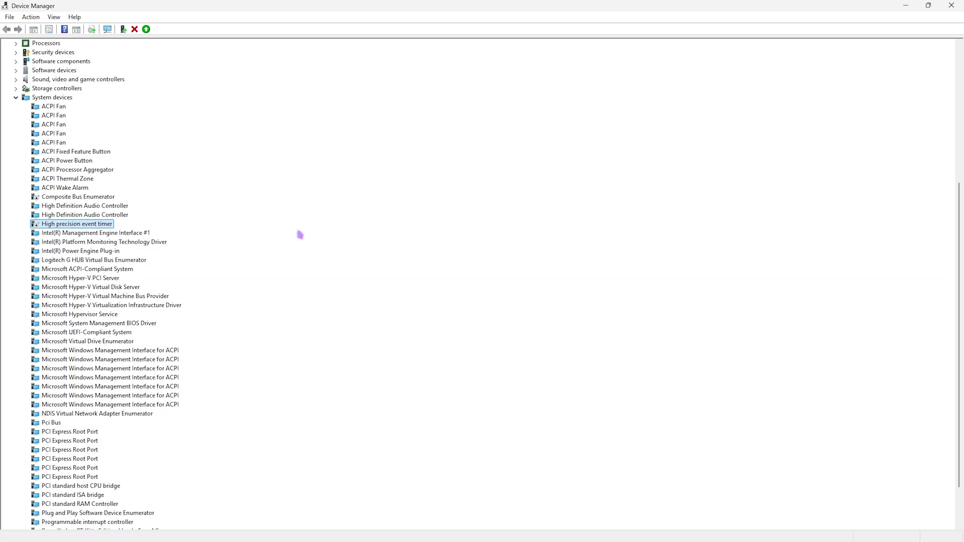
{"action": "scroll", "coordinate": [300, 235], "scroll_direction": "down", "scroll_amount": 2}
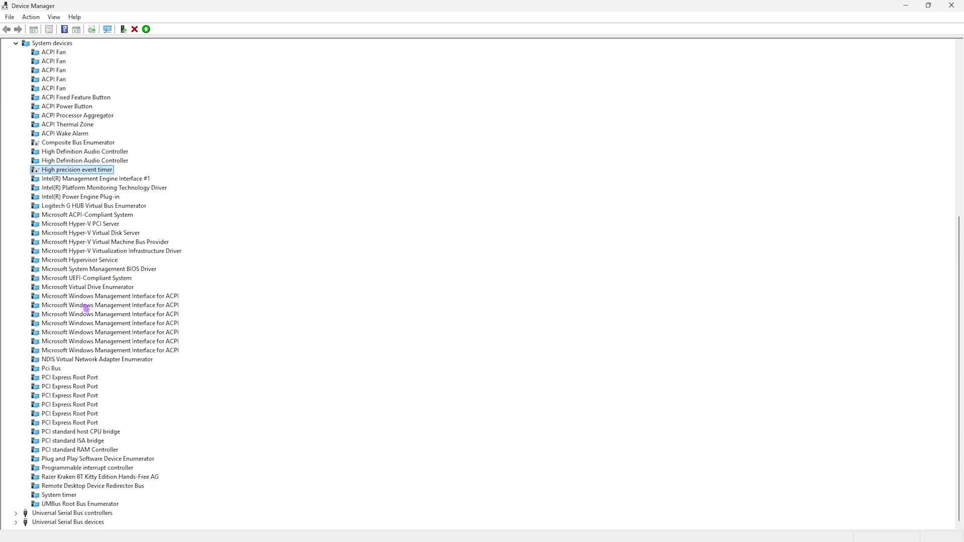
Make sure "Allow the computer to turn off this device to save power" is unticked for the Intel(R) Ethernet Controller I226-V network adapter and confirm.
{"action": "key", "text": "Left"}
{"action": "key", "text": "Left"}
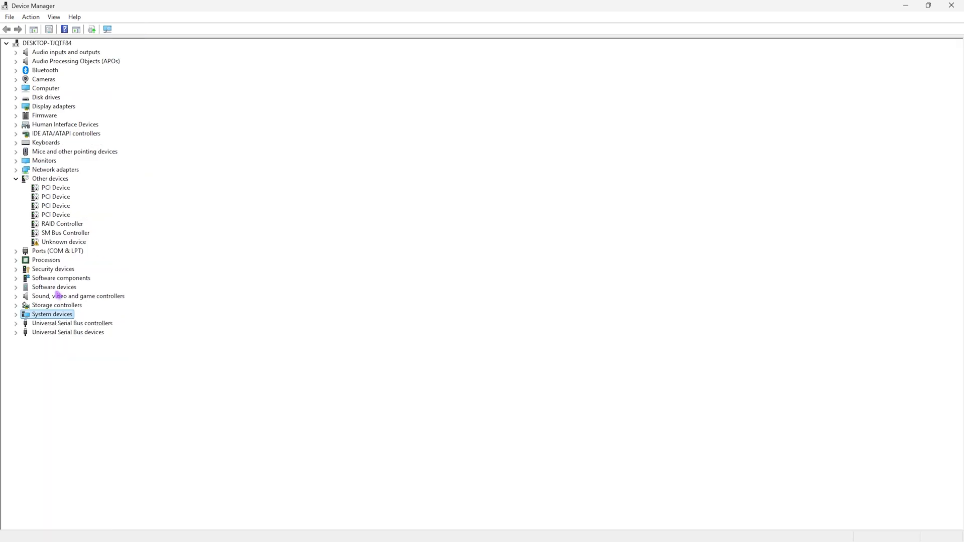
{"action": "double_click", "coordinate": [61, 172]}
{"action": "left_click", "coordinate": [83, 196]}
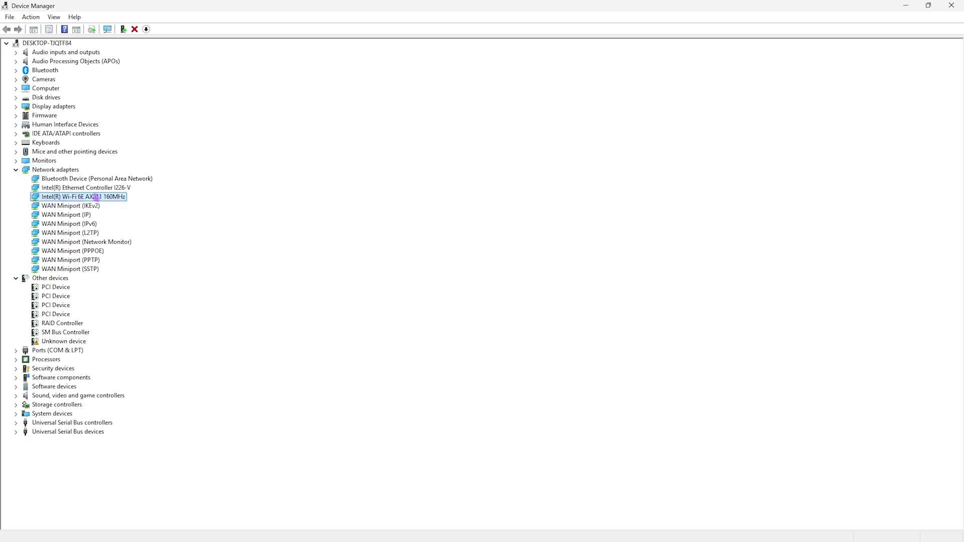
{"action": "left_click", "coordinate": [100, 185]}
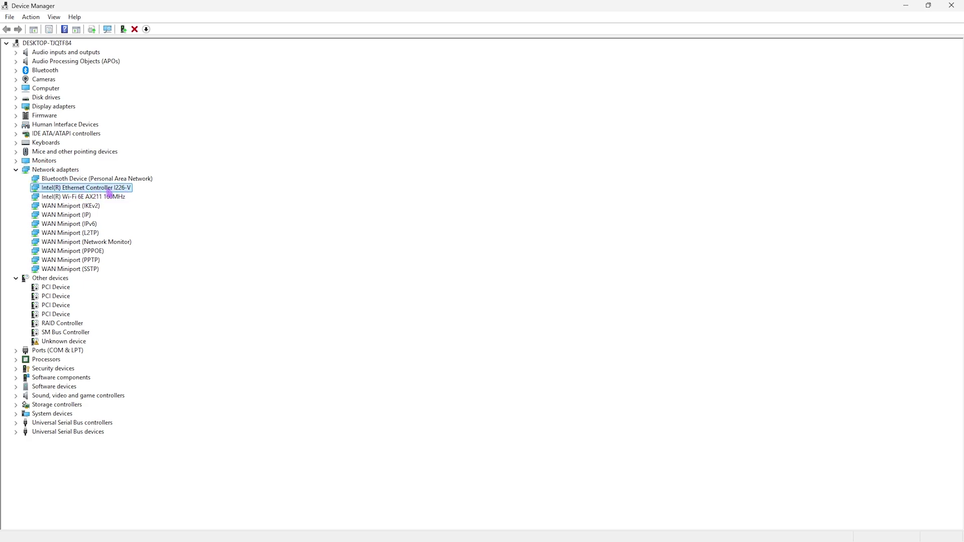
{"action": "right_click", "coordinate": [109, 192]}
{"action": "left_click", "coordinate": [146, 250]}
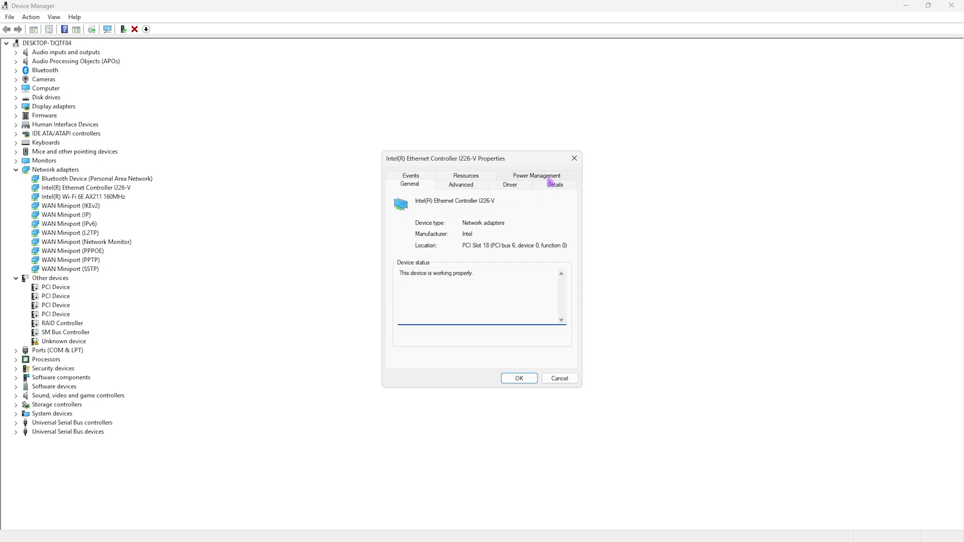
{"action": "left_click", "coordinate": [549, 178]}
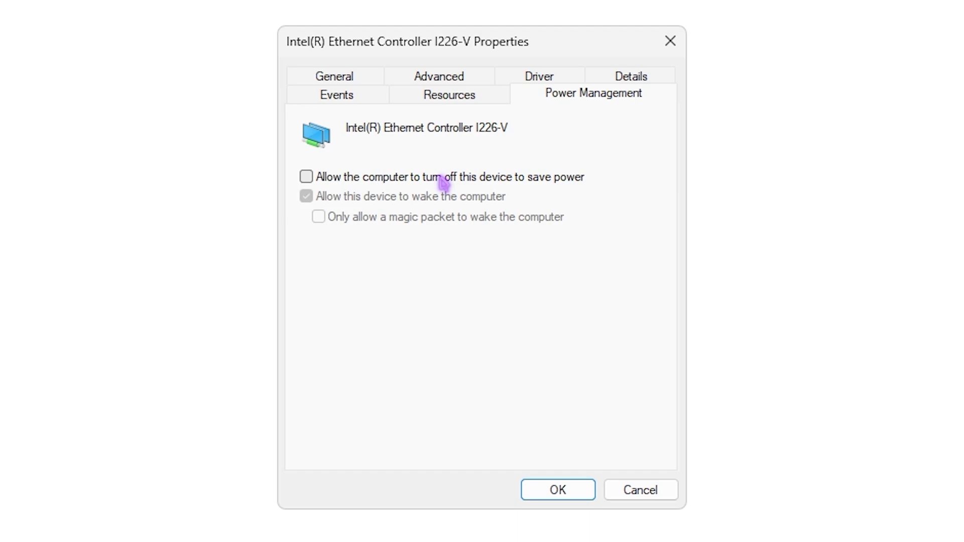
{"action": "left_click", "coordinate": [572, 492]}
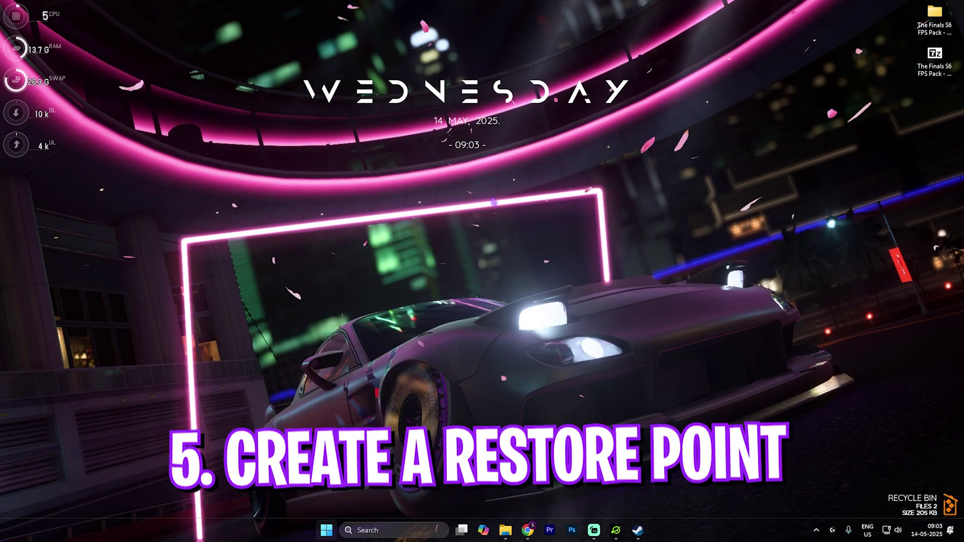
Search Windows for the "Create a restore point" setting and open it.
{"action": "key", "text": "super"}
{"action": "type", "text": "creat"}
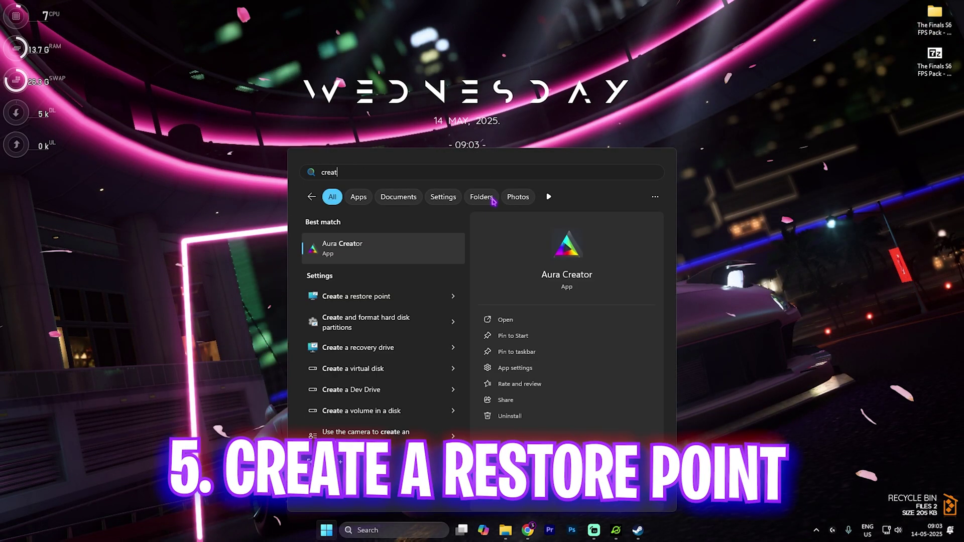
{"action": "key", "text": "Down"}
{"action": "key", "text": "Return"}
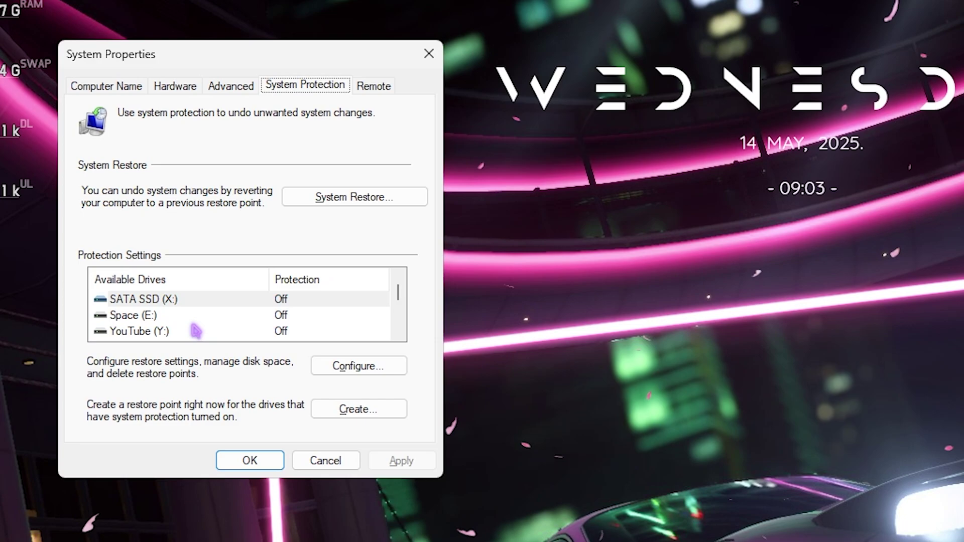
Create a restore point described as "Finals" with Local Disk (C:) (System) selected, and close System Properties.
{"action": "scroll", "coordinate": [143, 221], "scroll_direction": "down", "scroll_amount": 2}
{"action": "left_click", "coordinate": [196, 331]}
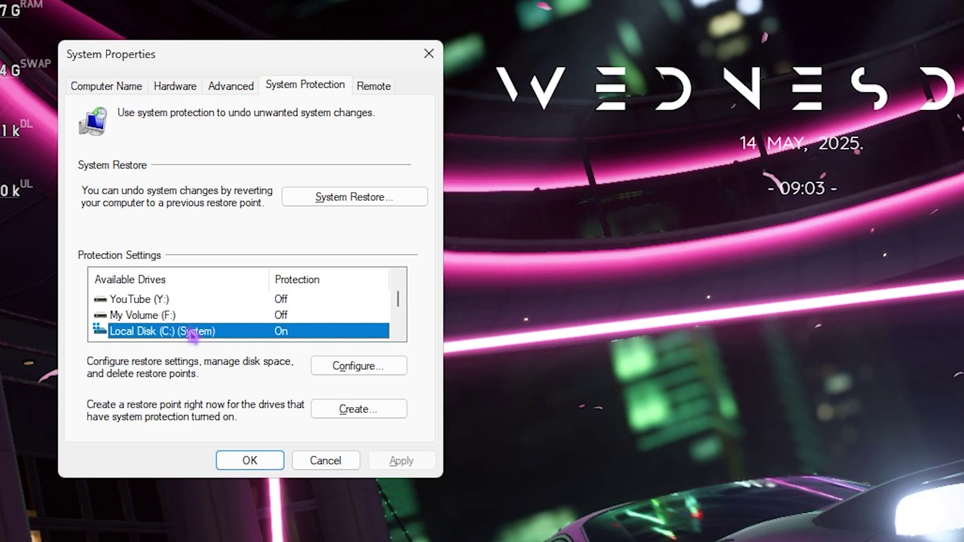
{"action": "left_click", "coordinate": [346, 412]}
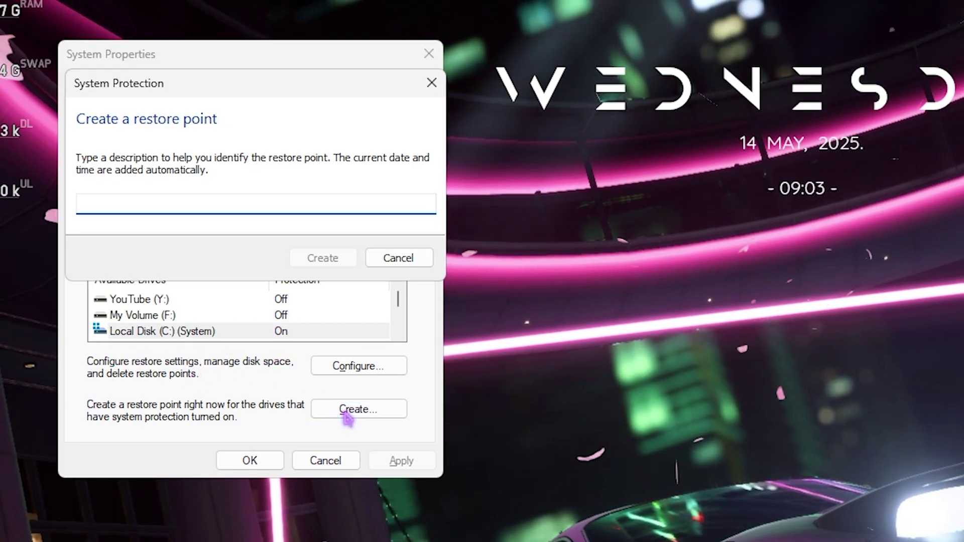
{"action": "type", "text": "Finals"}
{"action": "key", "text": "Return"}
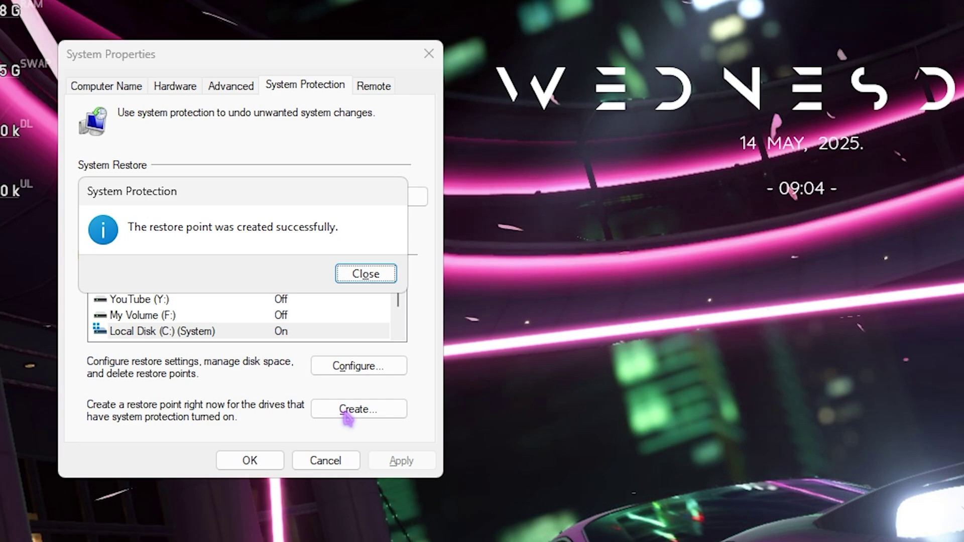
{"action": "left_click", "coordinate": [354, 277]}
{"action": "left_click", "coordinate": [424, 65]}
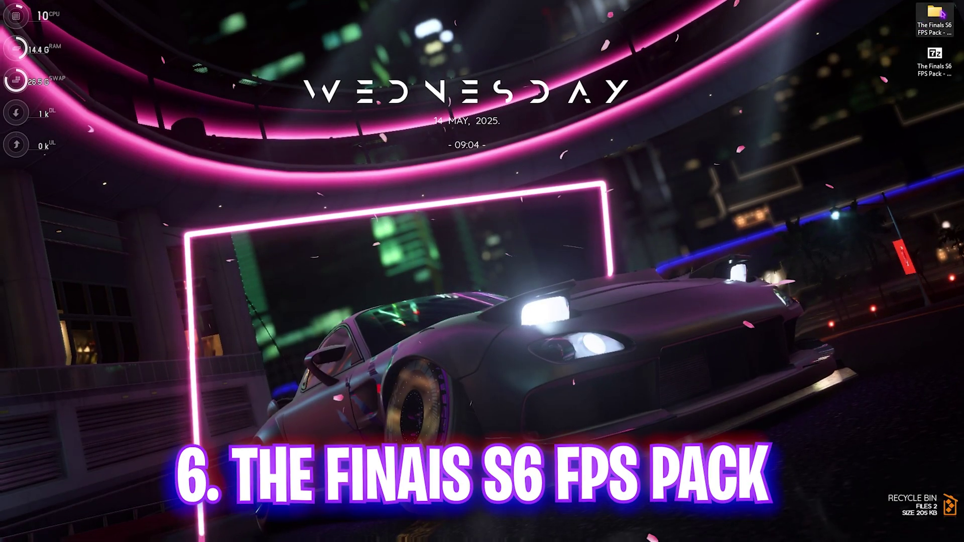
Open The Finals S6 FPS Pack folder from the desktop in a maximized window.
{"action": "double_click", "coordinate": [933, 18]}
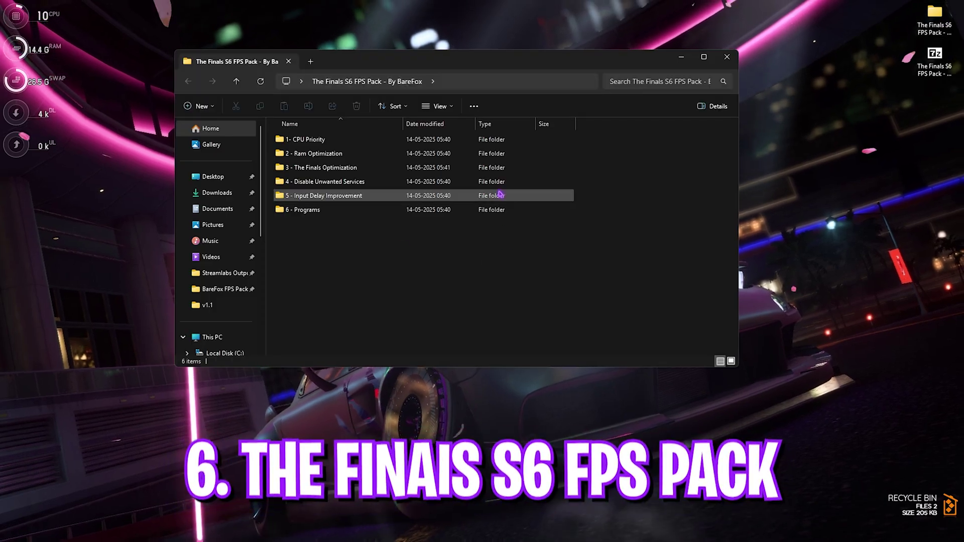
{"action": "double_click", "coordinate": [700, 63]}
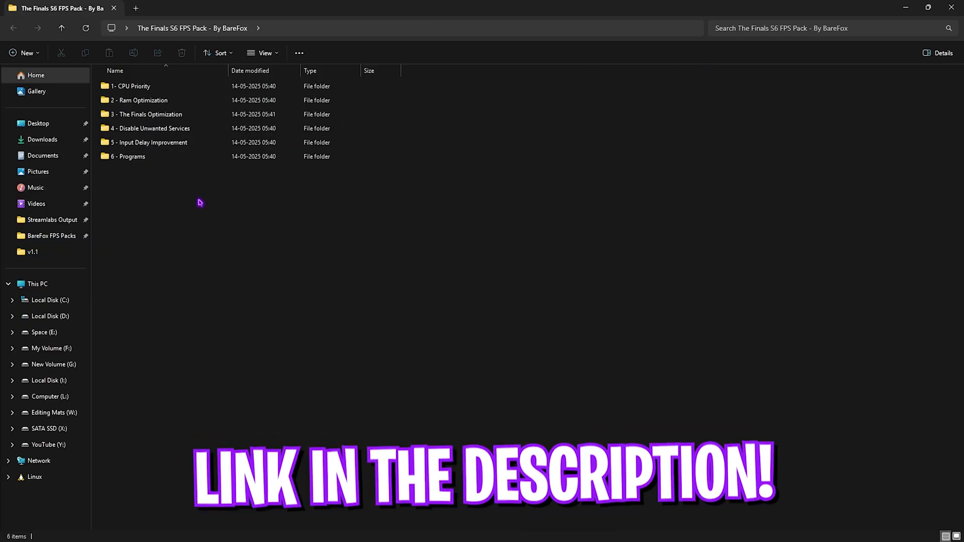
{"action": "left_click_drag", "start_coordinate": [151, 206], "coordinate": [138, 85]}
{"action": "left_click", "coordinate": [151, 213]}
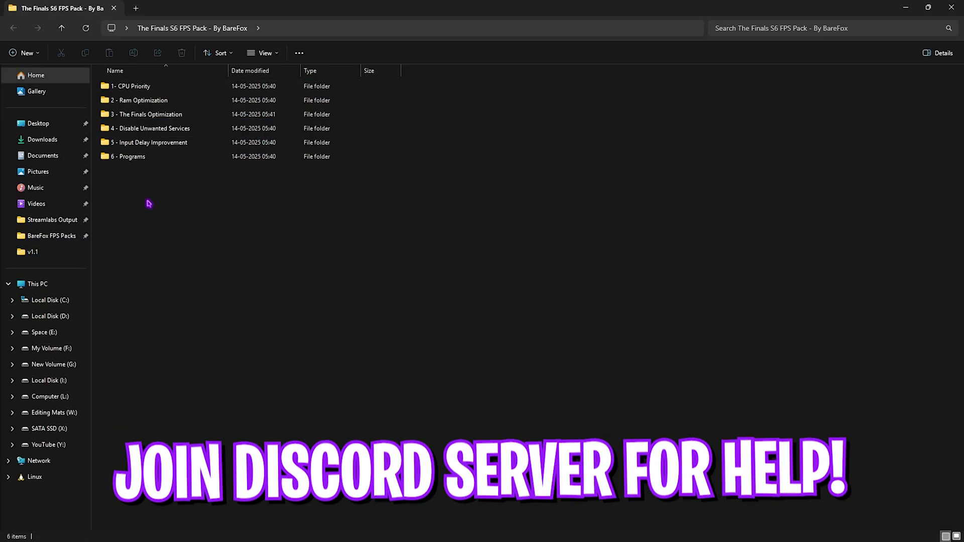
Examine the registry files in the AMD and INTEL subfolders of the 1- CPU Priority folder.
{"action": "double_click", "coordinate": [149, 88]}
{"action": "double_click", "coordinate": [170, 86]}
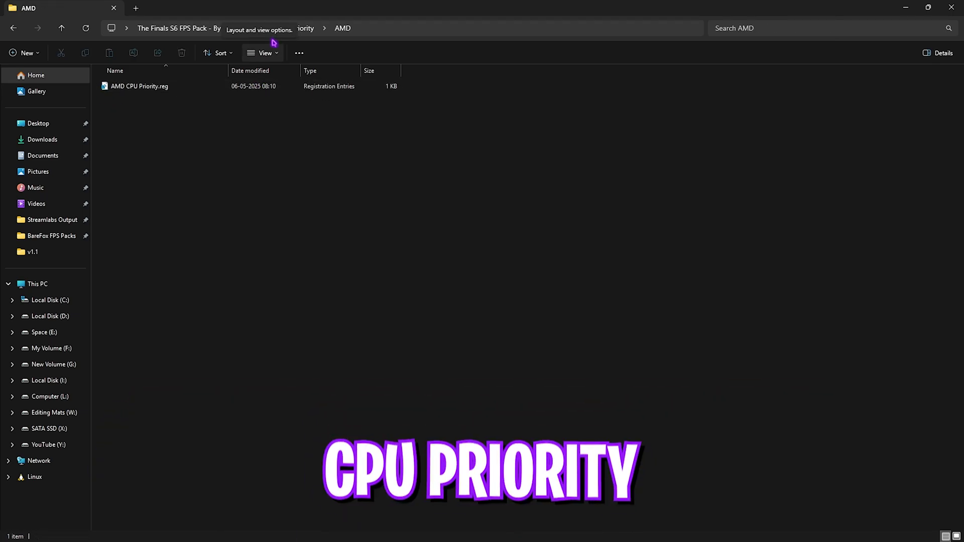
{"action": "key", "text": "alt+Left"}
{"action": "double_click", "coordinate": [179, 99]}
{"action": "left_click", "coordinate": [288, 28]}
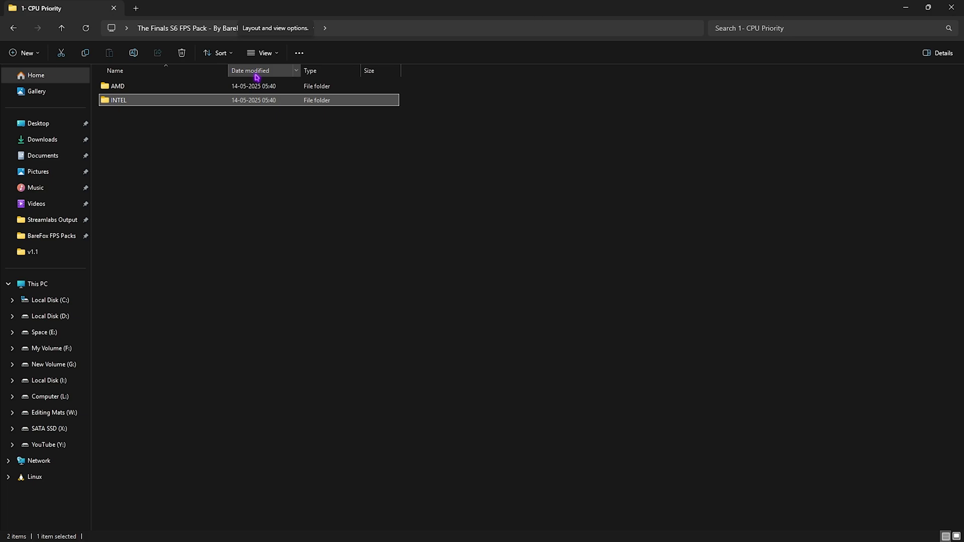
{"action": "double_click", "coordinate": [211, 86]}
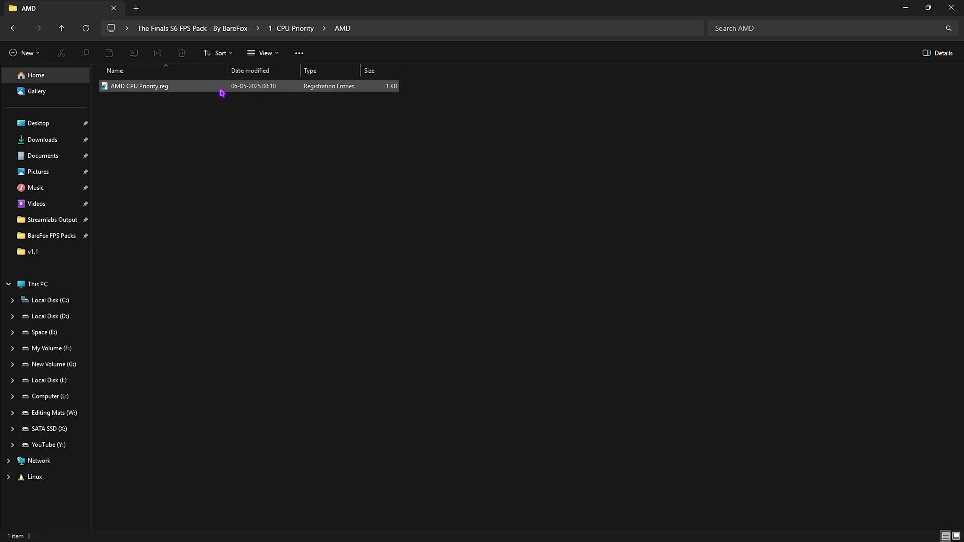
{"action": "left_click", "coordinate": [287, 28]}
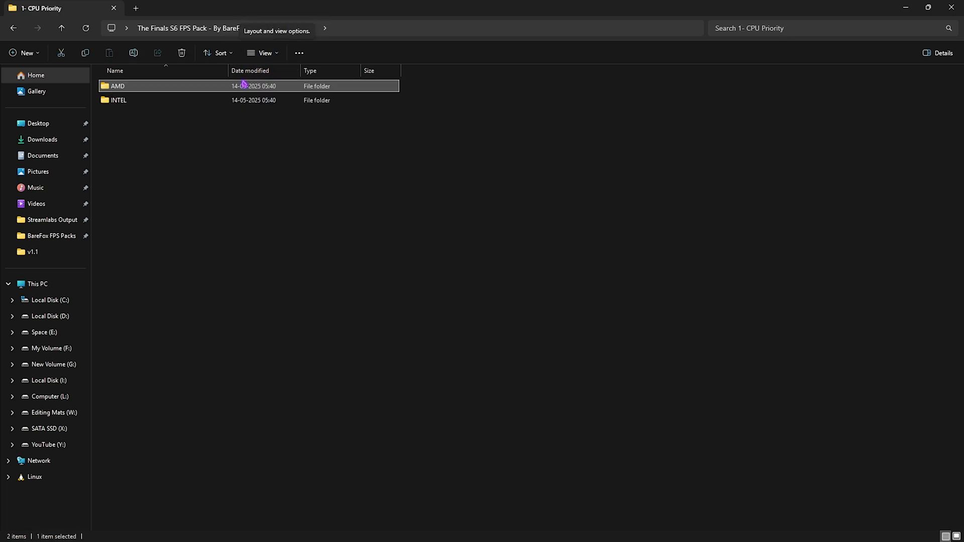
{"action": "double_click", "coordinate": [155, 100]}
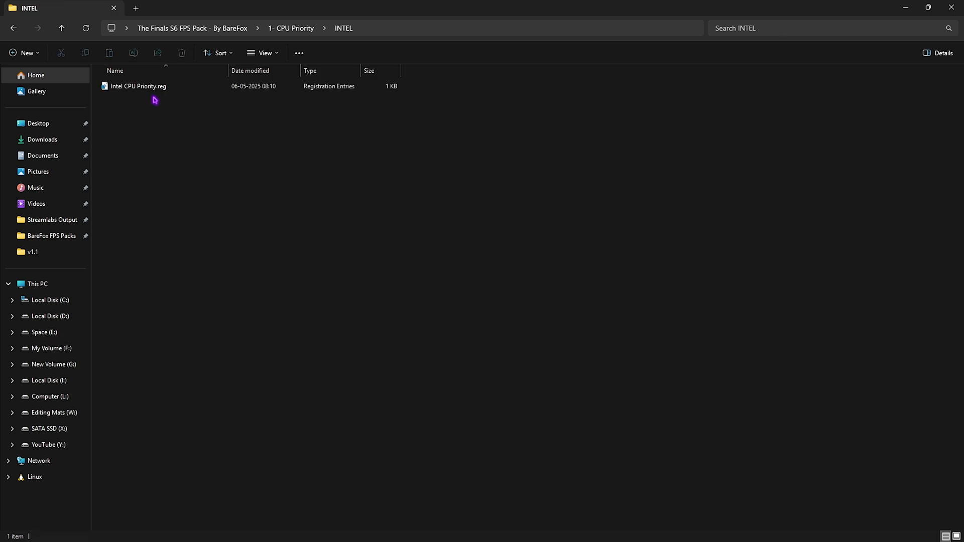
Examine the 32GB Ram.reg and Reset to Default.reg files in the pack's 2 - Ram Optimization folder.
{"action": "left_click", "coordinate": [228, 28]}
{"action": "double_click", "coordinate": [125, 100]}
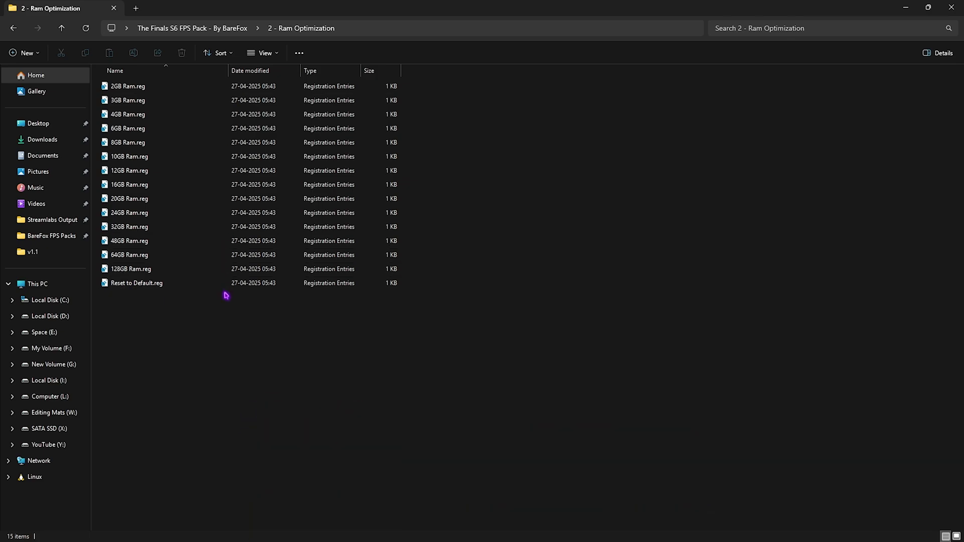
{"action": "left_click", "coordinate": [133, 229]}
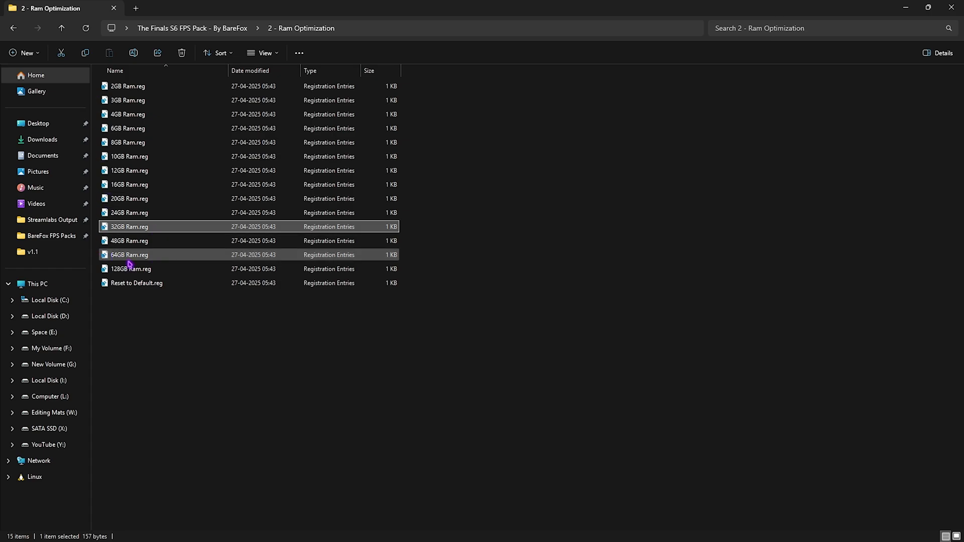
{"action": "left_click", "coordinate": [135, 284]}
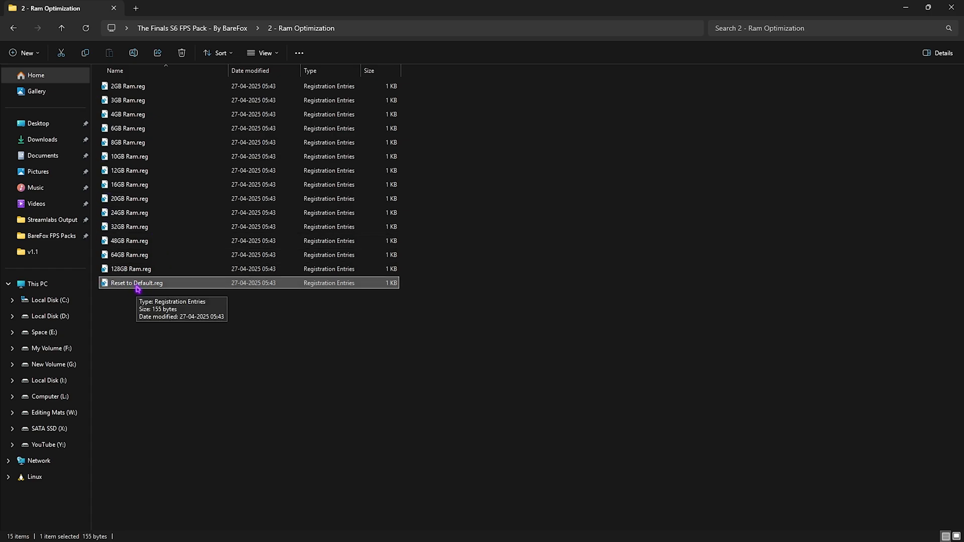
Open the pack's 3 - The Finals Optimization folder and select The Finals High Priority.reg.
{"action": "key", "text": "alt+Up"}
{"action": "double_click", "coordinate": [158, 115]}
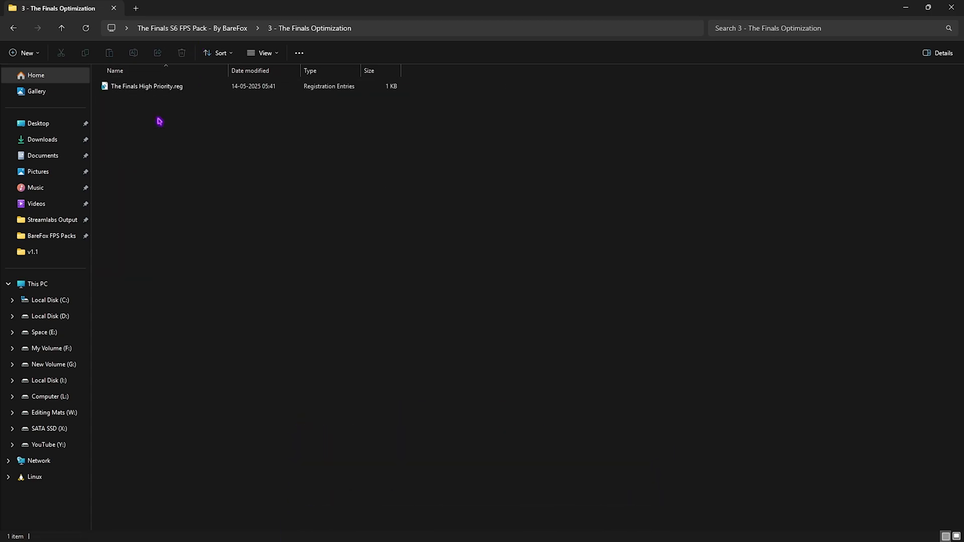
{"action": "left_click", "coordinate": [201, 89]}
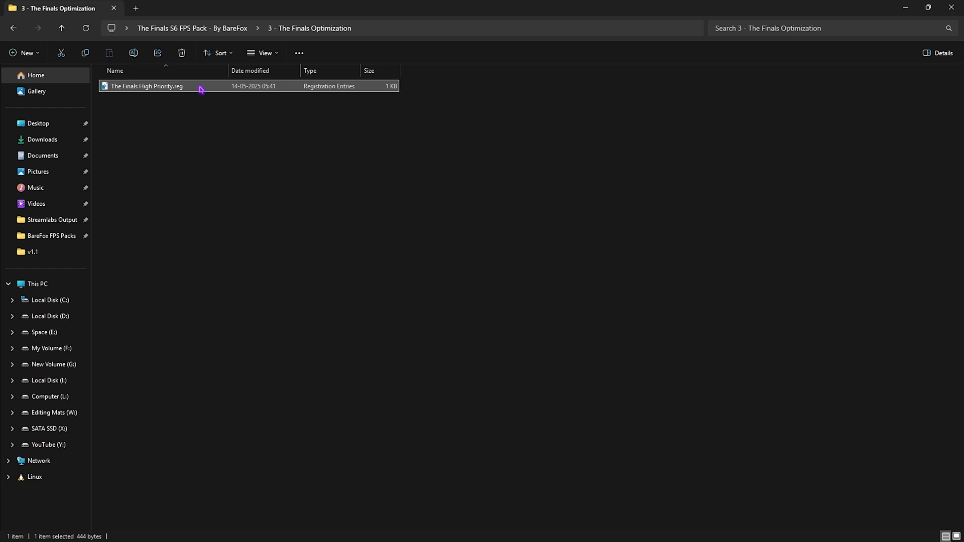
Review the registry files in the 4 - Disable Unwanted Services folder and select Disable Bluetooth Services.reg.
{"action": "left_click", "coordinate": [226, 28]}
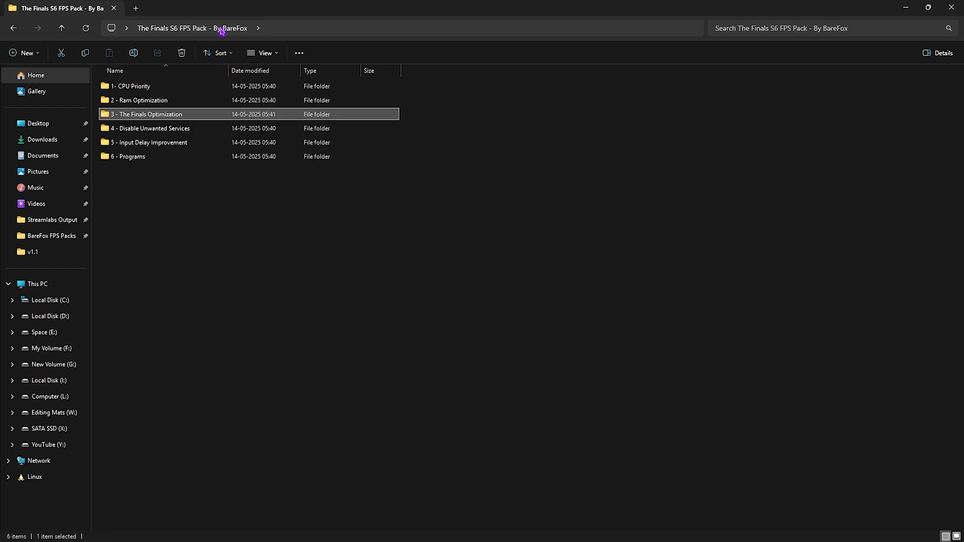
{"action": "double_click", "coordinate": [148, 129]}
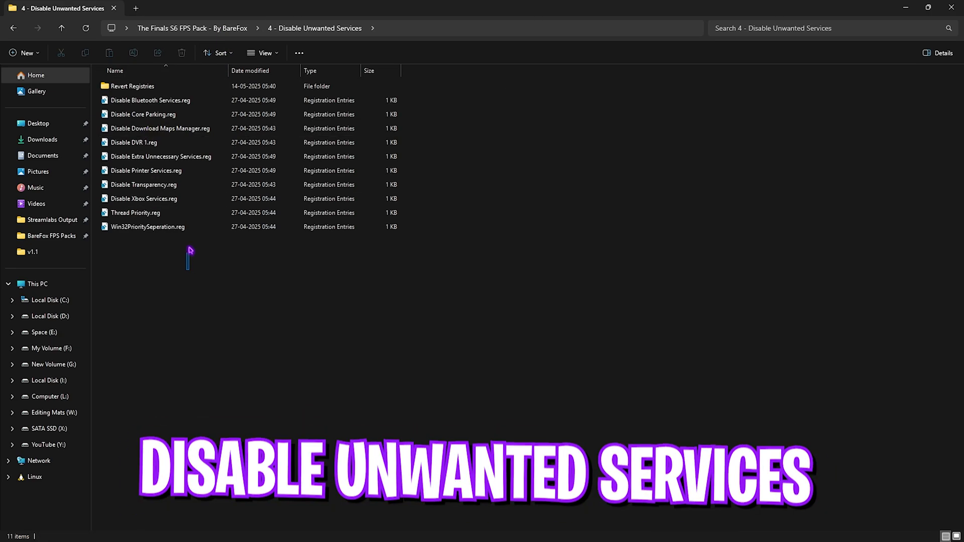
{"action": "left_click_drag", "start_coordinate": [190, 251], "coordinate": [178, 99]}
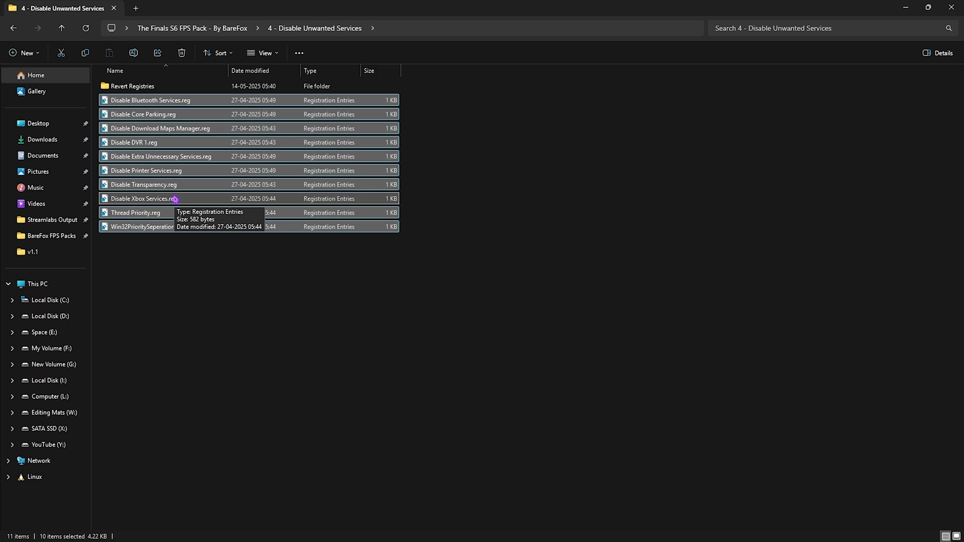
{"action": "left_click", "coordinate": [184, 287]}
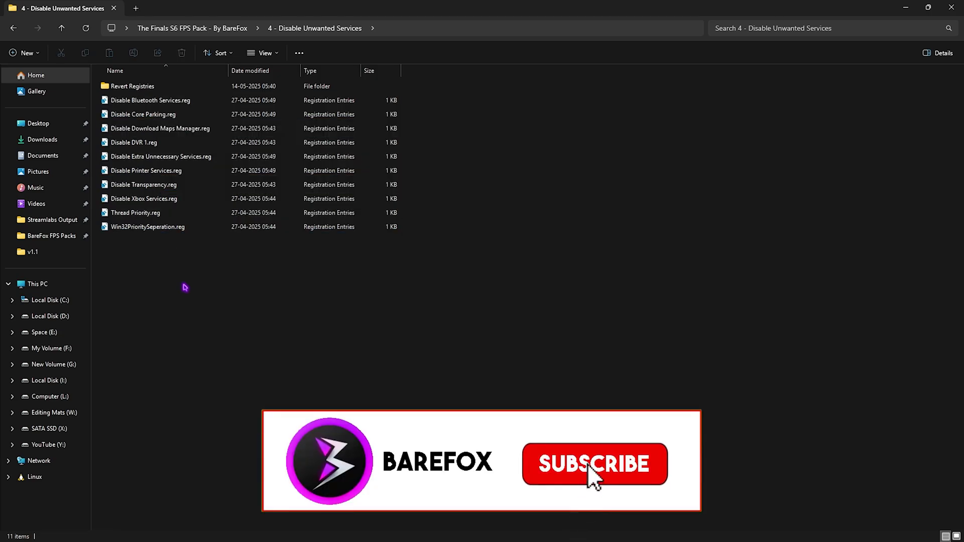
{"action": "left_click", "coordinate": [170, 102]}
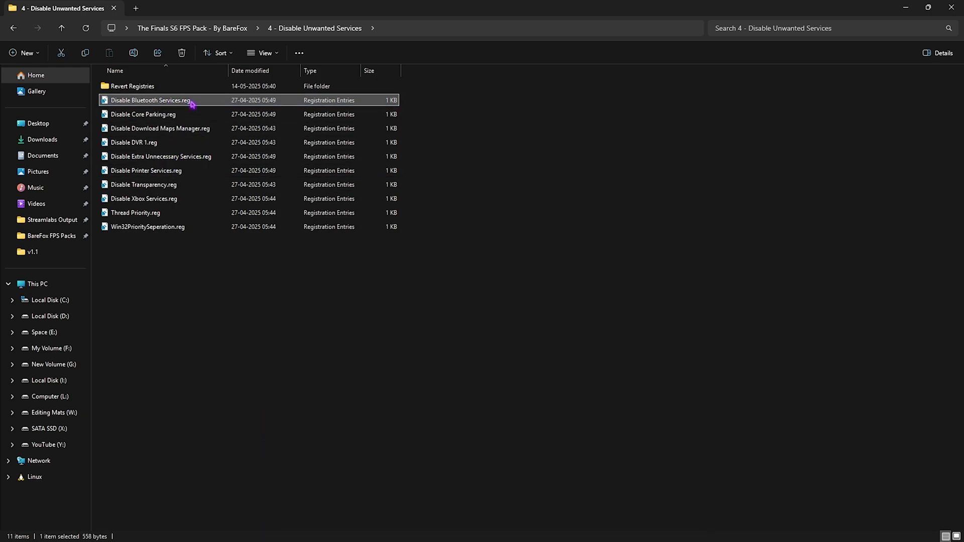
Examine the enabling registry files in the Revert Registries subfolder of 4 - Disable Unwanted Services, and return to the pack's main folder.
{"action": "left_click", "coordinate": [184, 170]}
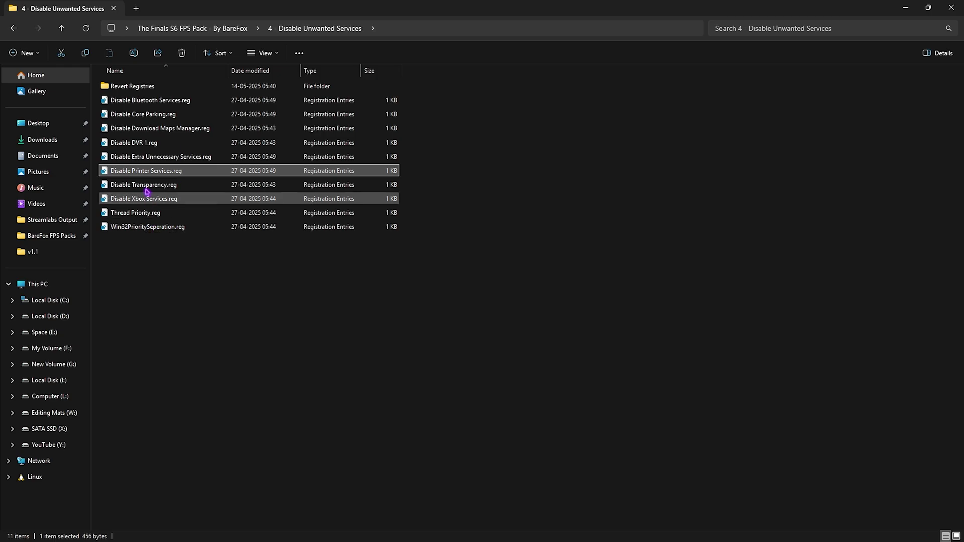
{"action": "double_click", "coordinate": [132, 87]}
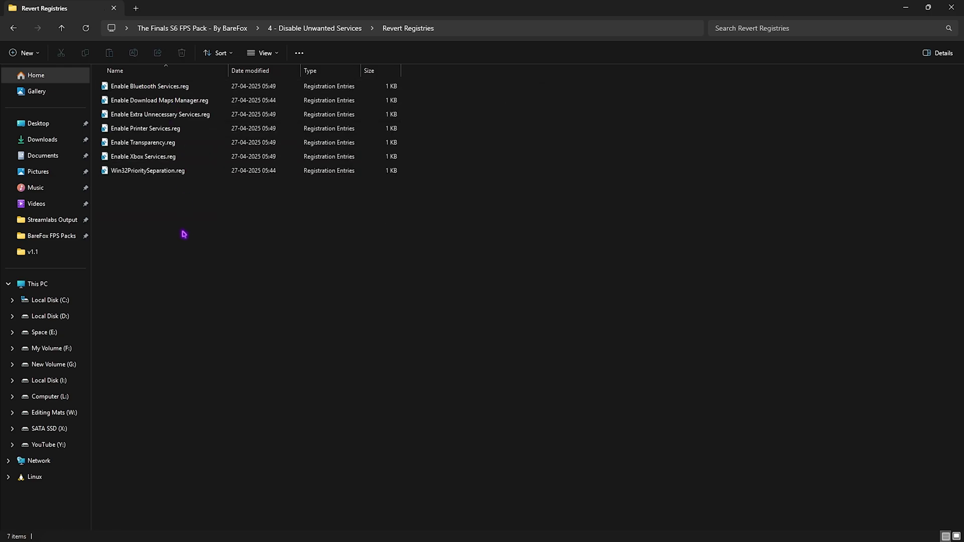
{"action": "key", "text": "alt+Up"}
{"action": "key", "text": "alt+Up"}
Examine the keyboard buffer registry files in Keyboard Latency Fix and the other subfolder of 5 - Input Delay Improvement.
{"action": "left_click", "coordinate": [177, 147]}
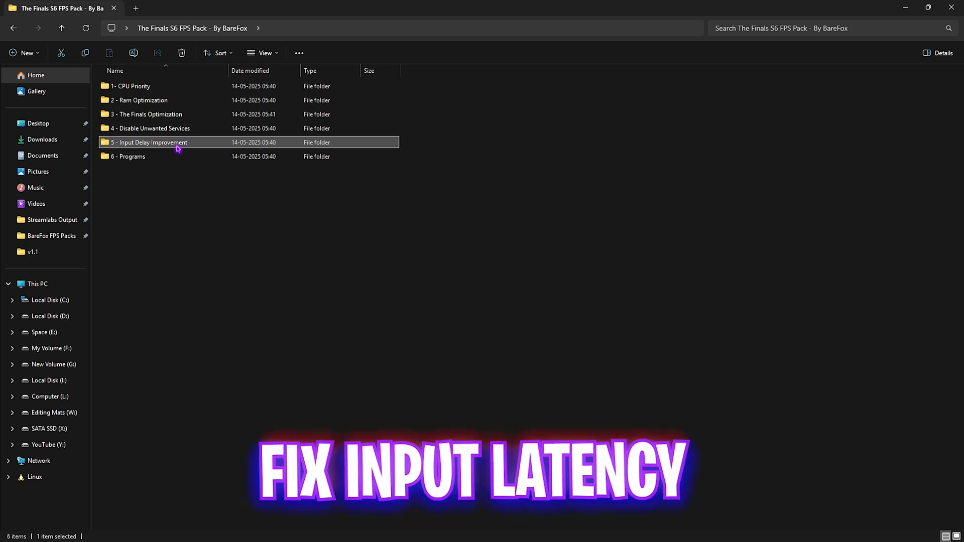
{"action": "double_click", "coordinate": [177, 146]}
{"action": "double_click", "coordinate": [173, 88]}
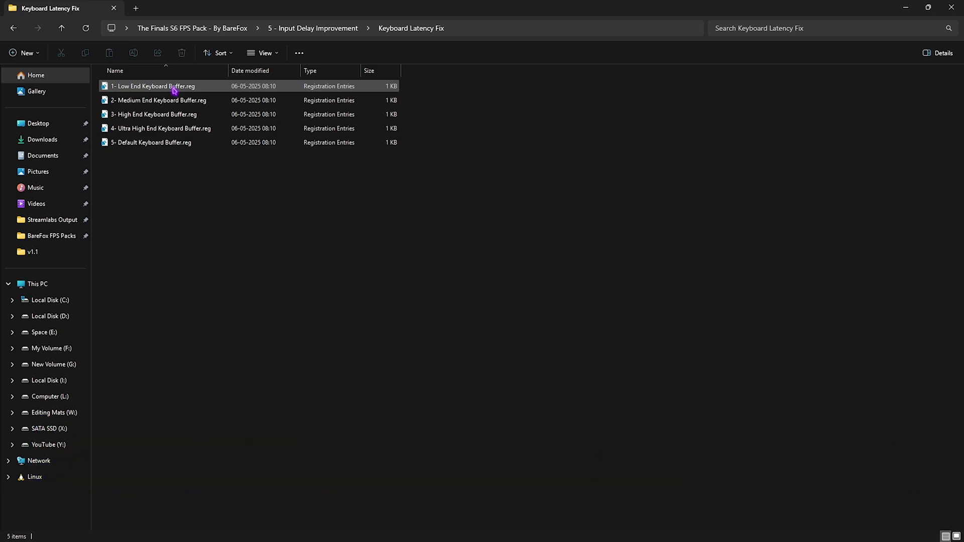
{"action": "left_click", "coordinate": [320, 30]}
{"action": "double_click", "coordinate": [136, 101]}
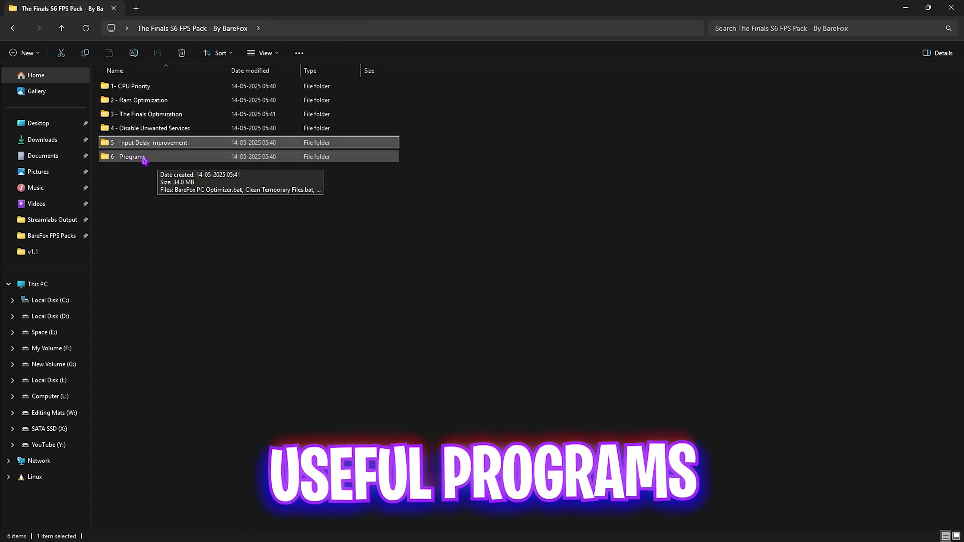
Run BareFox PC Optimizer.bat from the 6 - Programs folder as administrator and let it create a system restore point.
{"action": "double_click", "coordinate": [153, 158]}
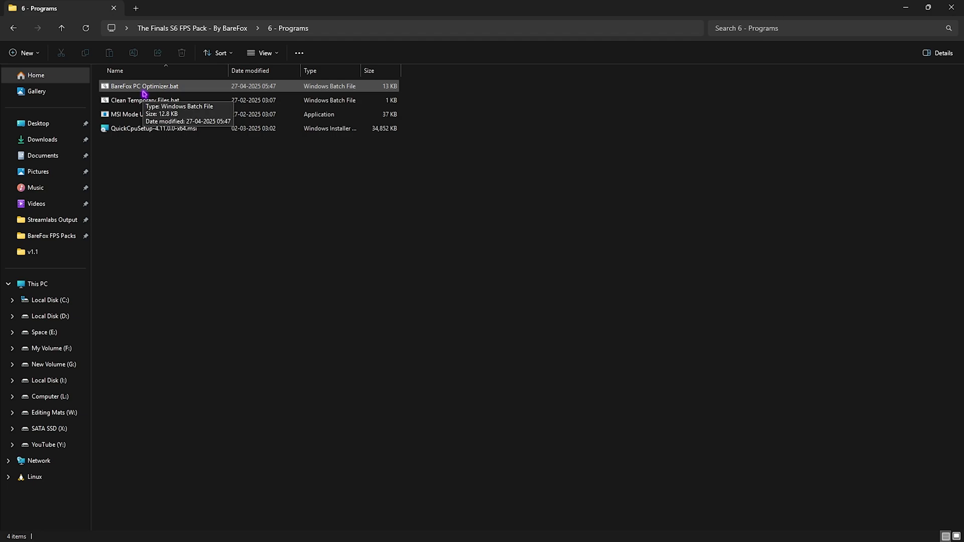
{"action": "right_click", "coordinate": [162, 90]}
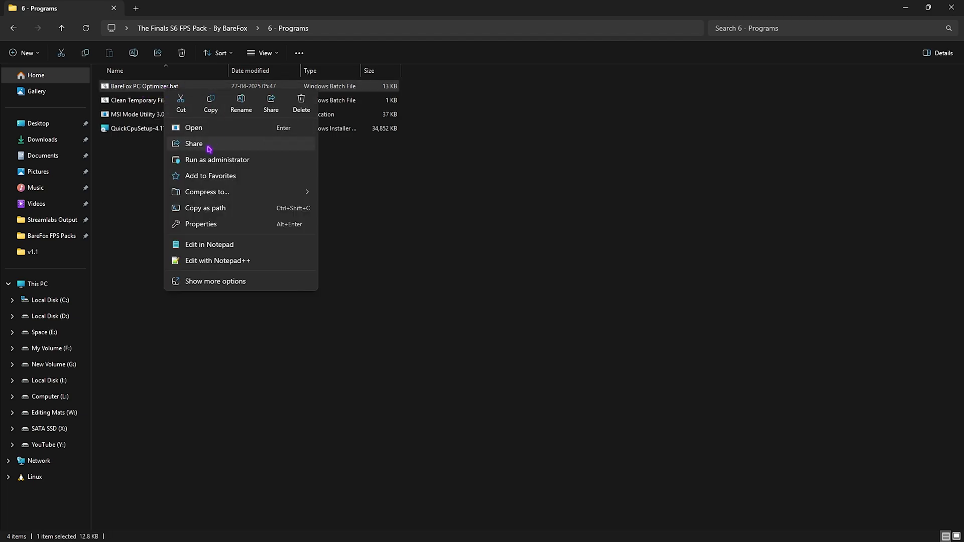
{"action": "left_click", "coordinate": [208, 160]}
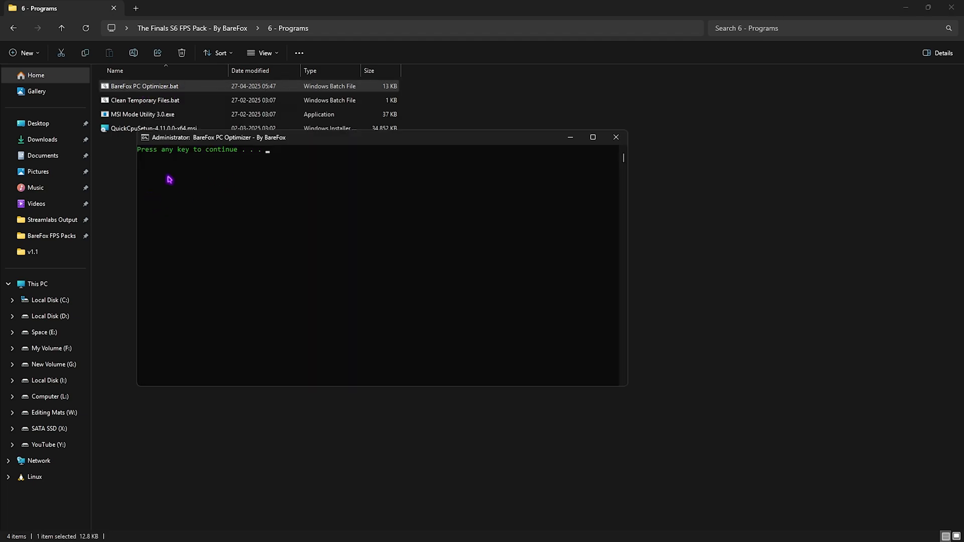
{"action": "key", "text": "Return"}
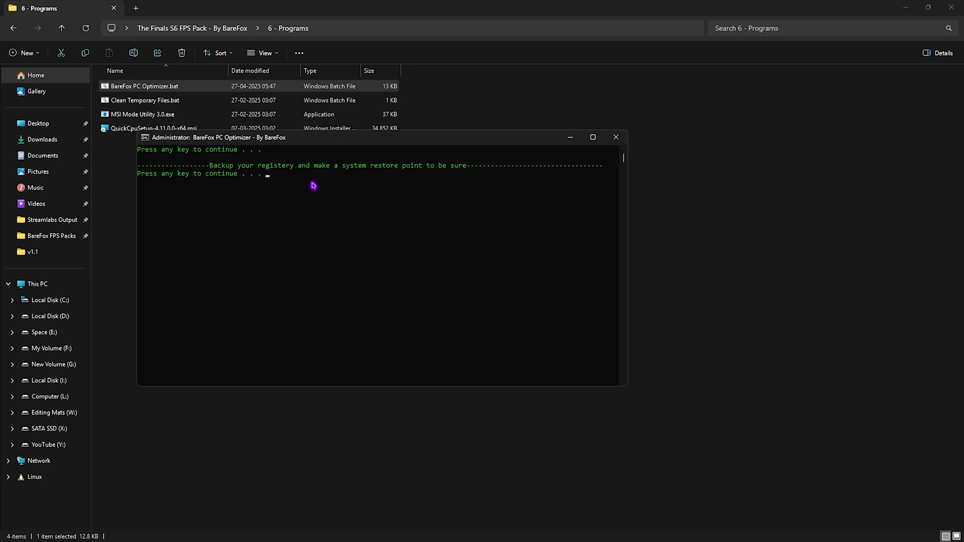
{"action": "key", "text": "Return"}
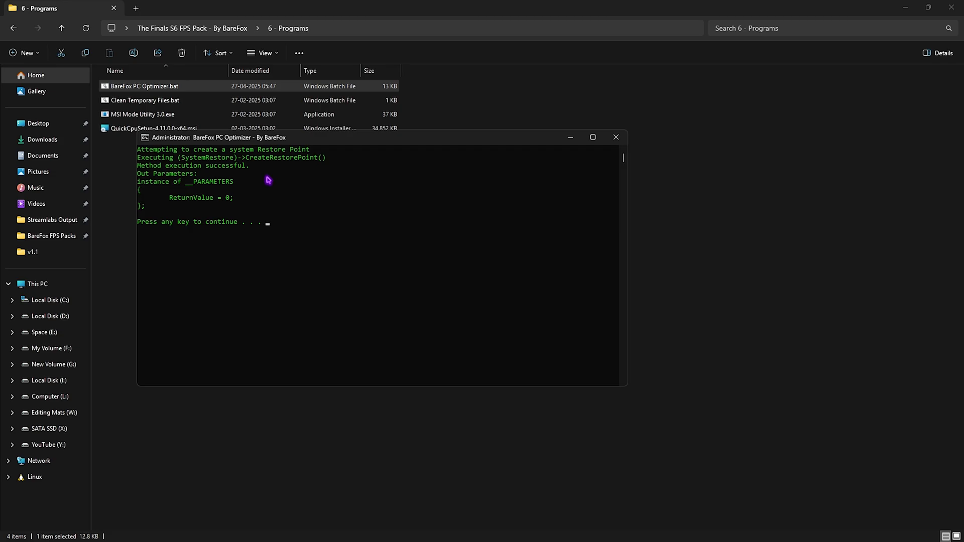
Continue through all the remaining BareFox PC Optimizer stages, including system response, the ultimate power plan and Xbox services, until the script finishes.
{"action": "key", "text": "Return"}
{"action": "key", "text": "Return"}
{"action": "key", "text": "Return"}
{"action": "key", "text": "Return"}
{"action": "key", "text": "Return"}
{"action": "key", "text": "Return"}
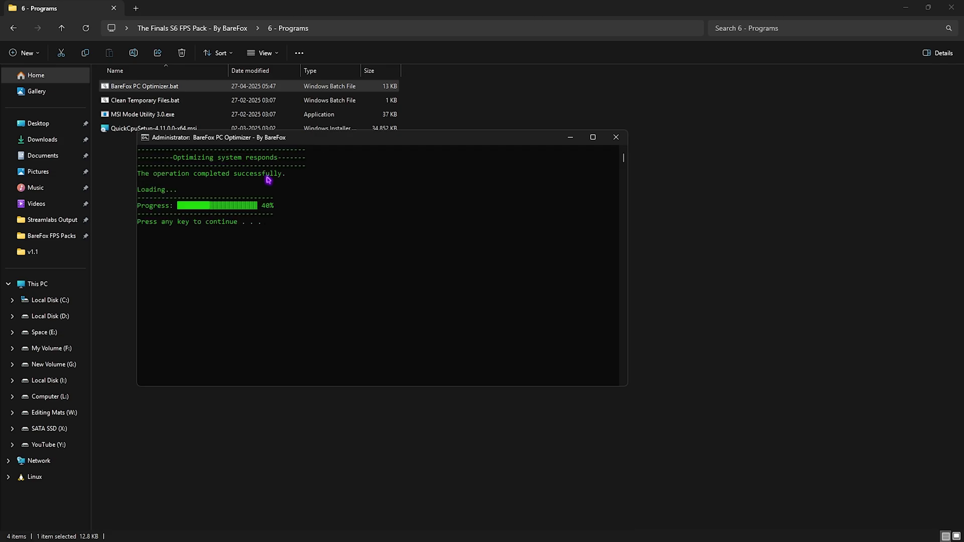
{"action": "key", "text": "Return"}
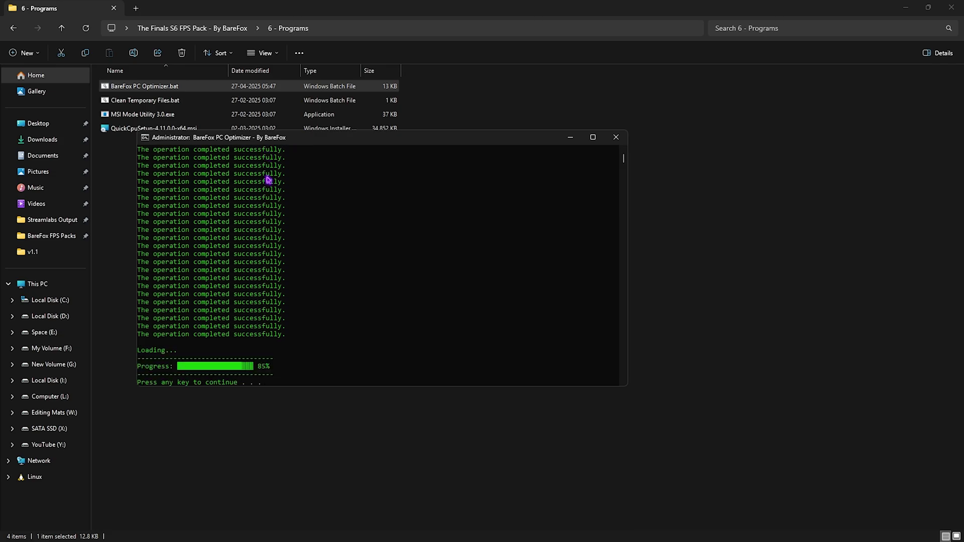
{"action": "key", "text": "Return"}
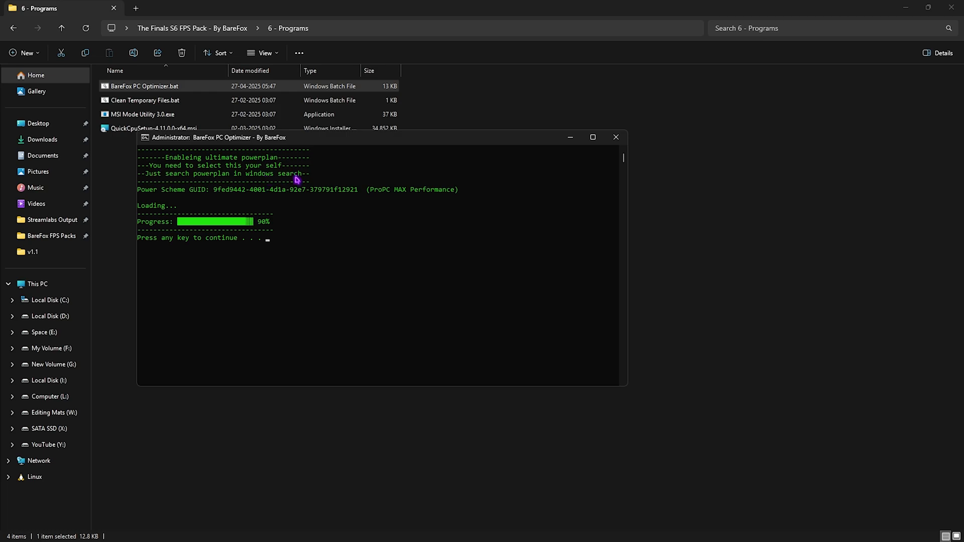
{"action": "key", "text": "Return"}
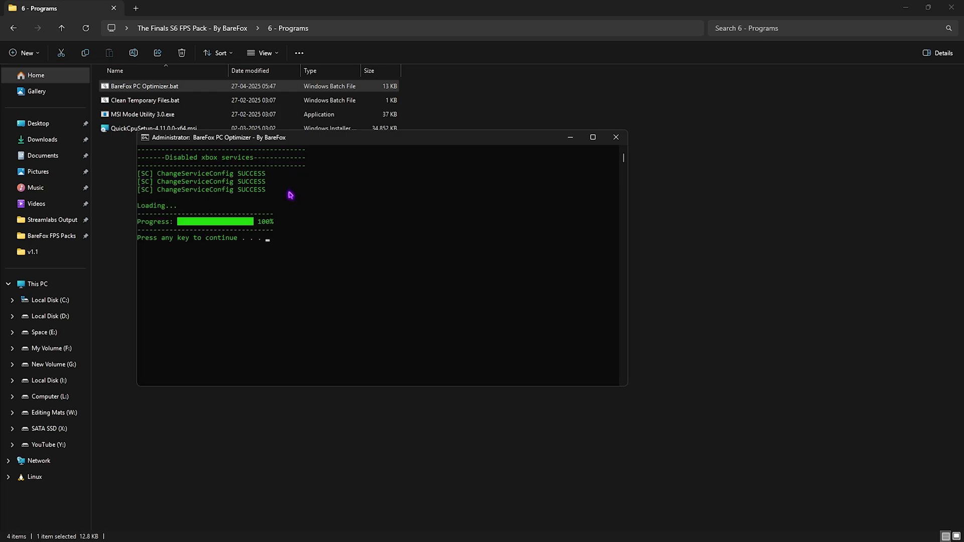
{"action": "key", "text": "Return"}
{"action": "key", "text": "Return"}
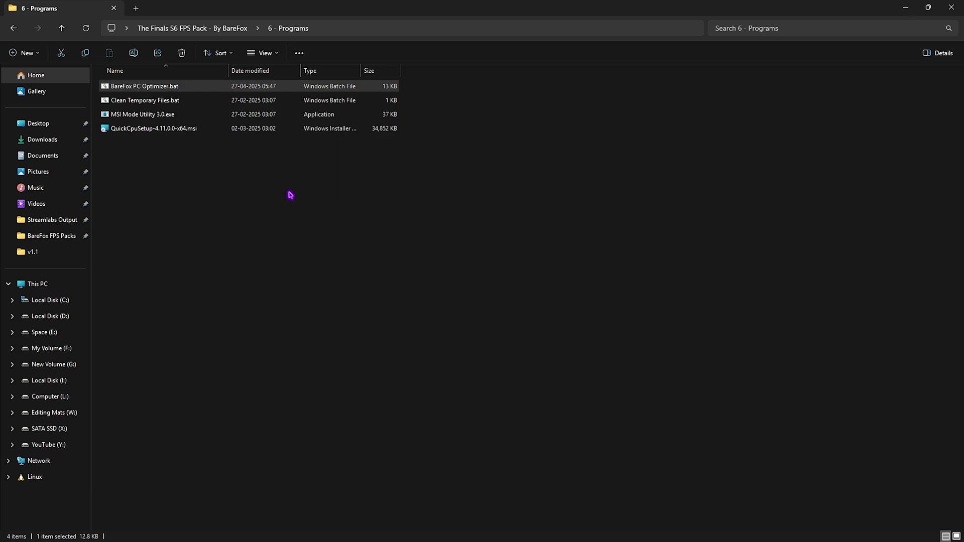
Run Clean Temporary Files.bat and confirm deleting all temporary files.
{"action": "double_click", "coordinate": [143, 99]}
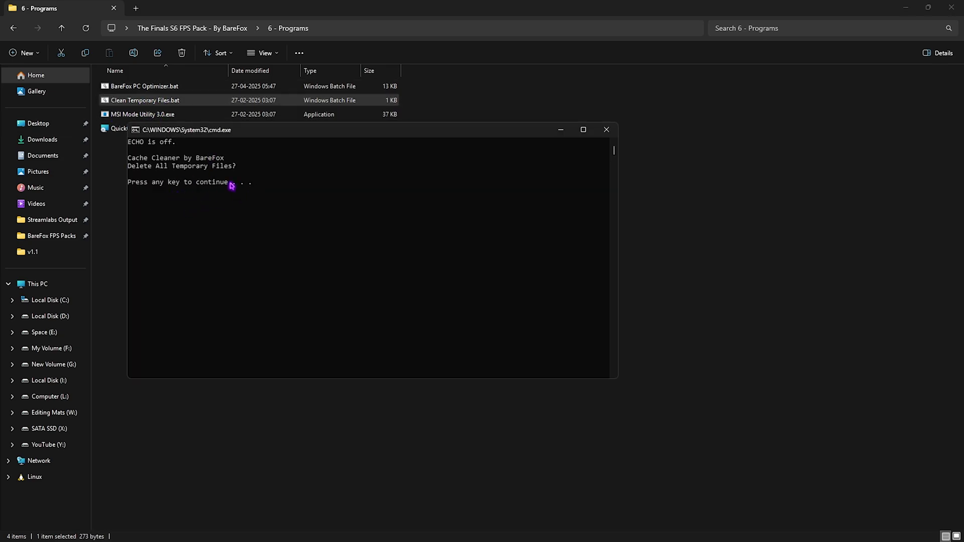
{"action": "key", "text": "Return"}
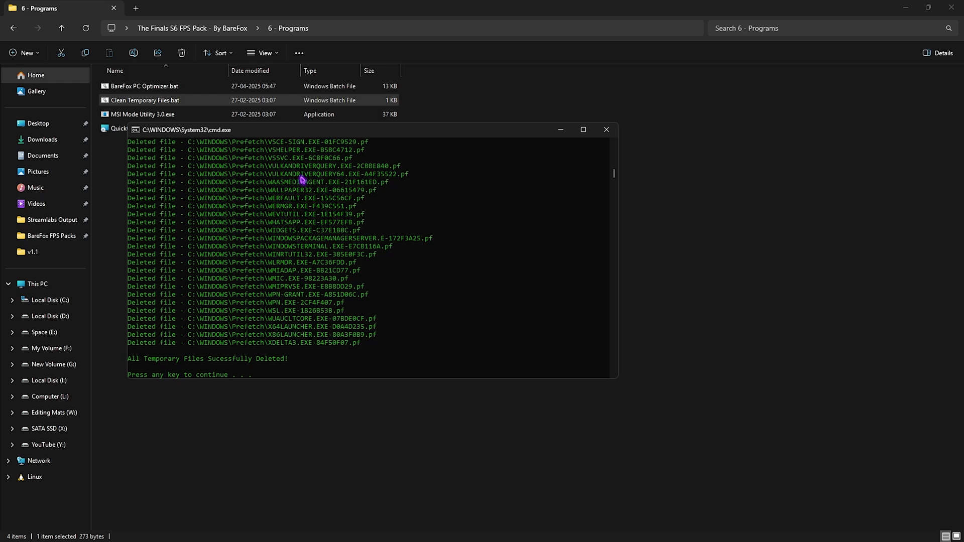
{"action": "key", "text": "Return"}
Run MSI Mode Utility 3.0.exe as administrator and apply MSI mode with High interrupt priority to the NVIDIA GeForce RTX 2070 SUPER.
{"action": "left_click", "coordinate": [141, 119]}
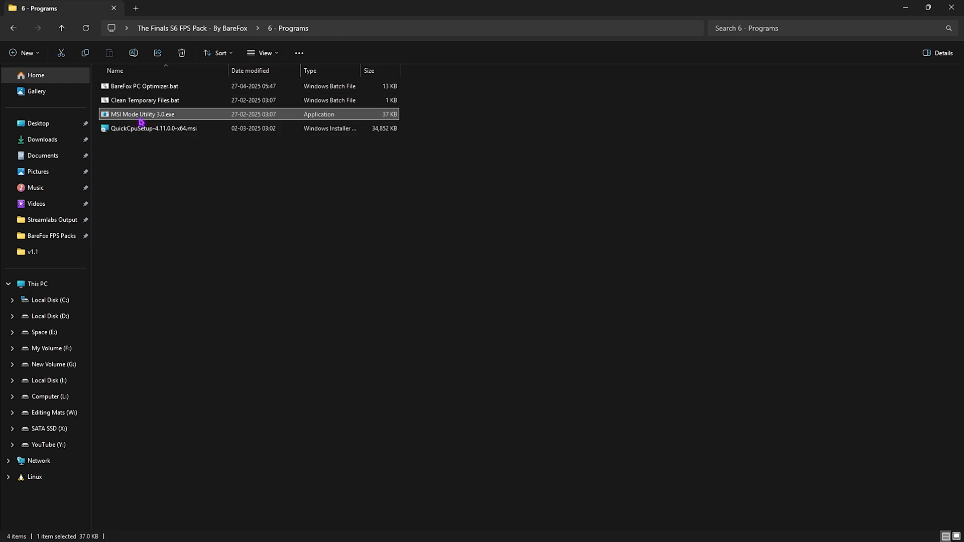
{"action": "right_click", "coordinate": [179, 116]}
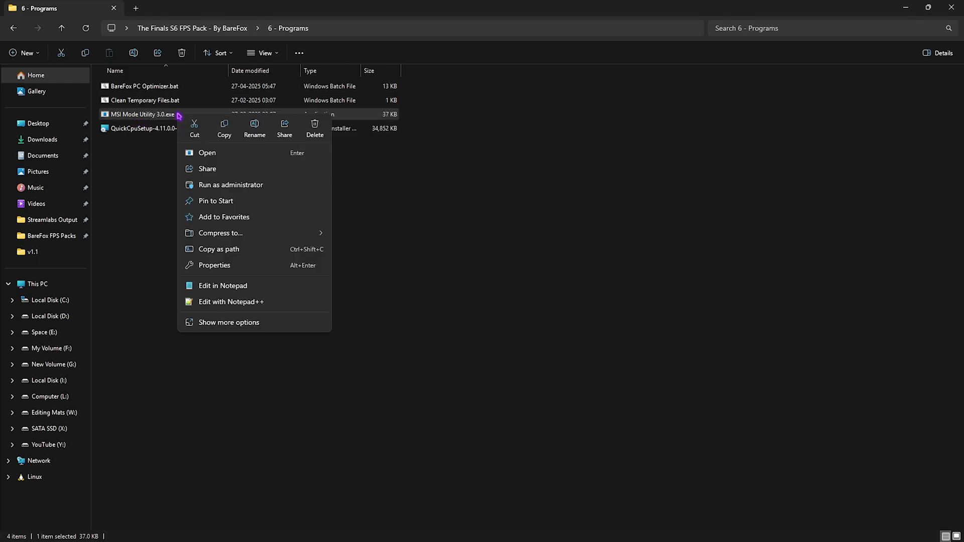
{"action": "left_click", "coordinate": [223, 186]}
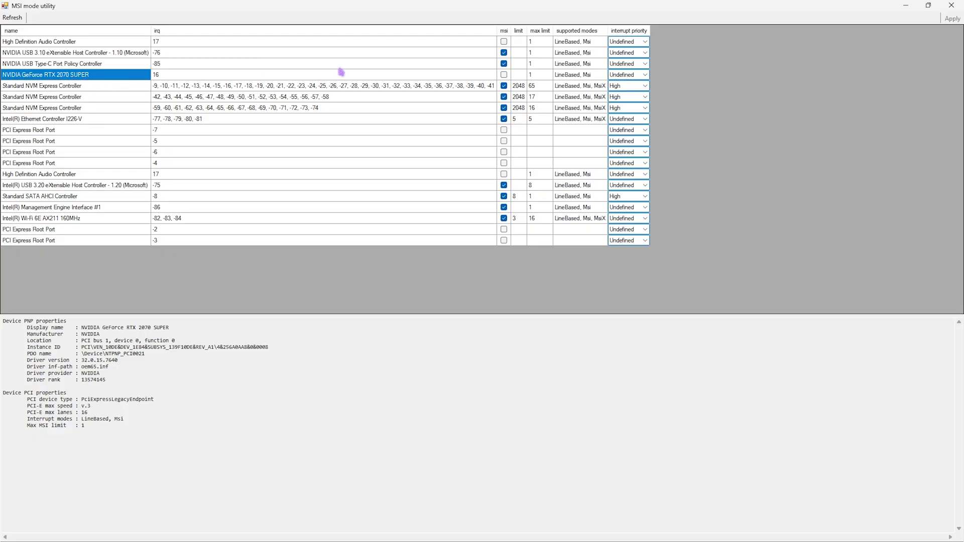
{"action": "left_click", "coordinate": [504, 74]}
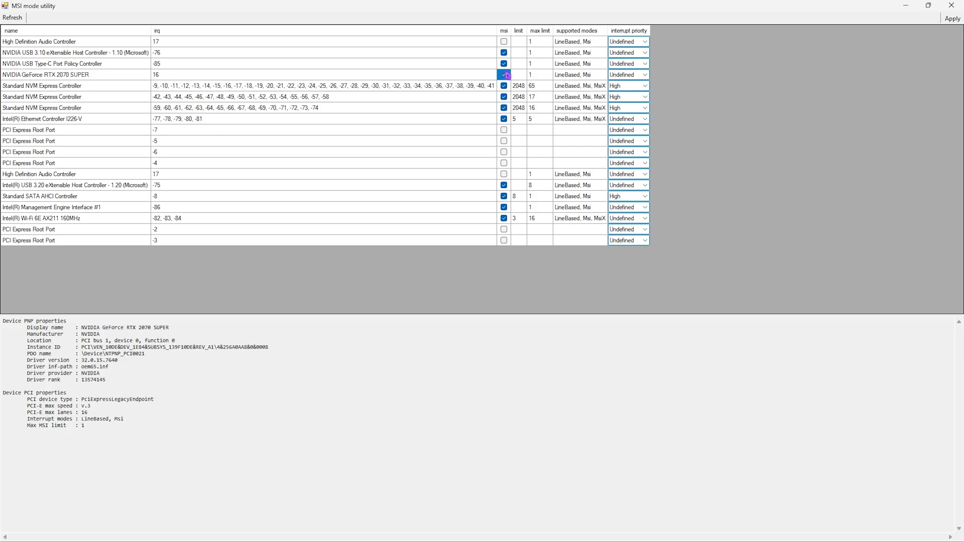
{"action": "left_click", "coordinate": [628, 76]}
{"action": "left_click", "coordinate": [616, 105]}
{"action": "left_click", "coordinate": [952, 18]}
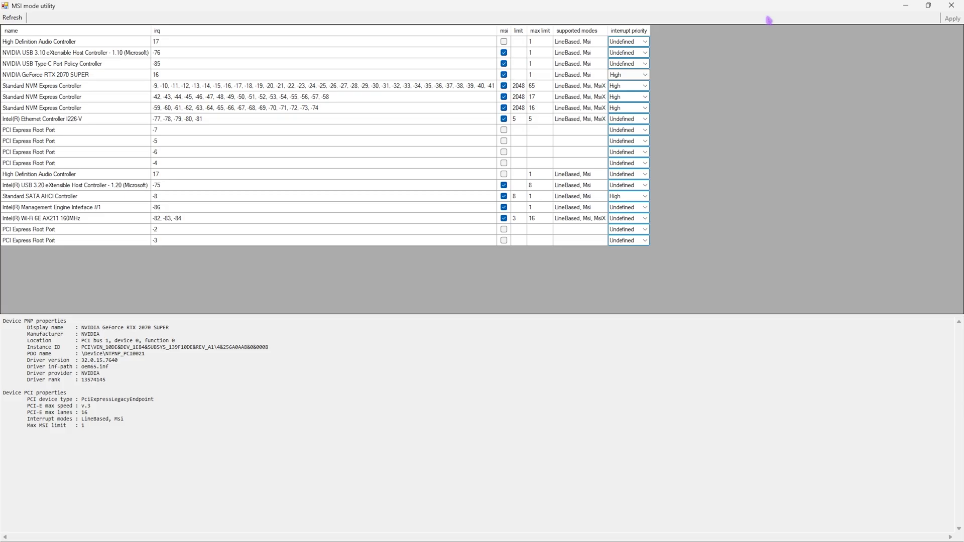
{"action": "left_click", "coordinate": [951, 5]}
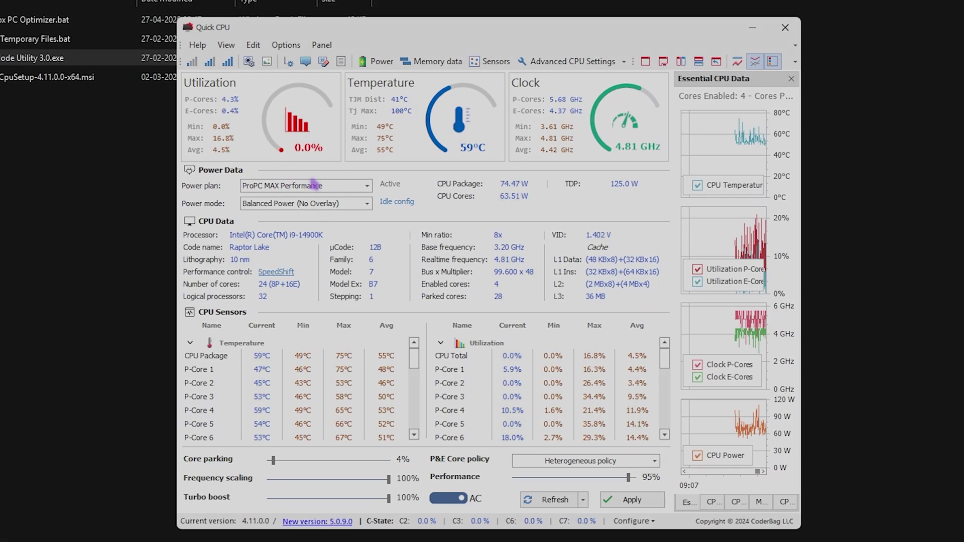
In Quick CPU, activate the ProPC MAX Performance power plan and choose the Balanced Power (No Overlay) power mode.
{"action": "left_click", "coordinate": [314, 185]}
{"action": "scroll", "coordinate": [311, 226], "scroll_direction": "down", "scroll_amount": 3}
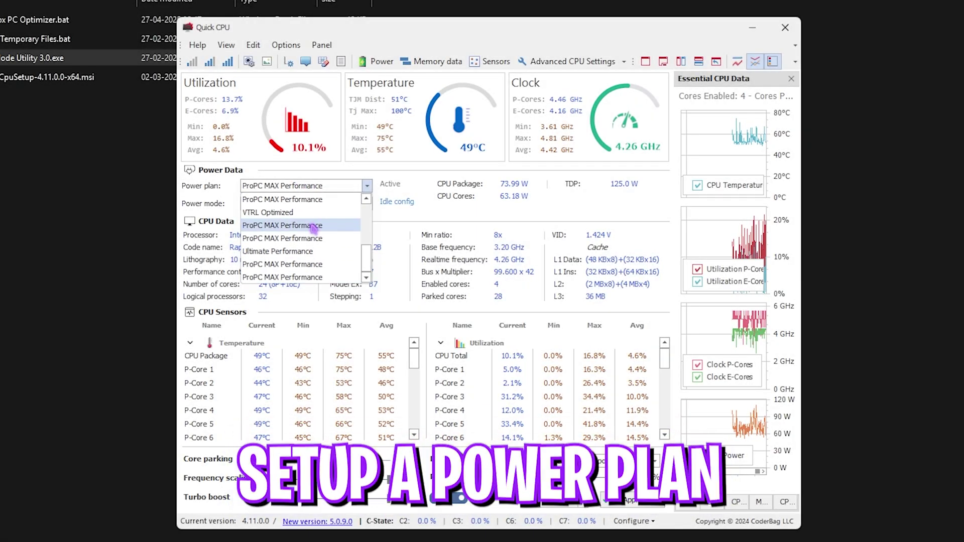
{"action": "left_click", "coordinate": [314, 264]}
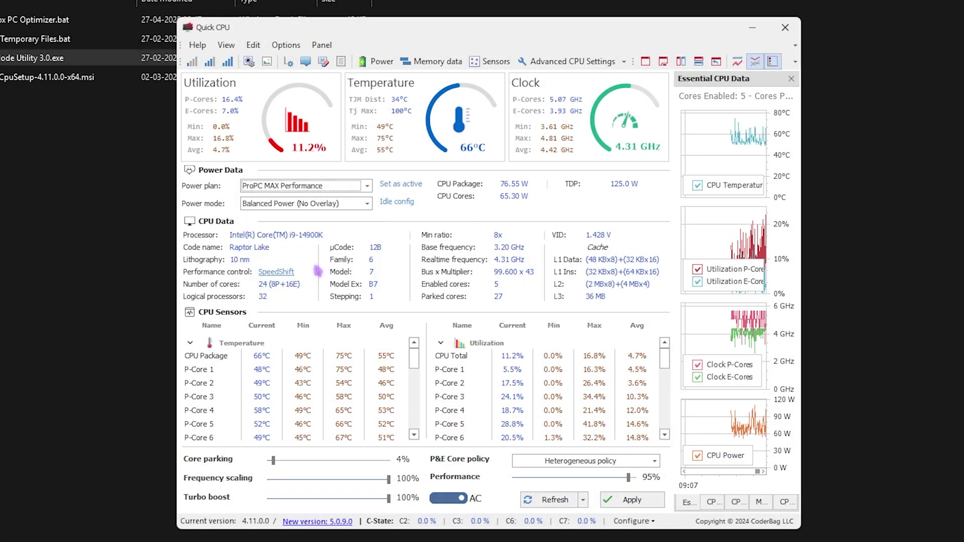
{"action": "left_click", "coordinate": [248, 203]}
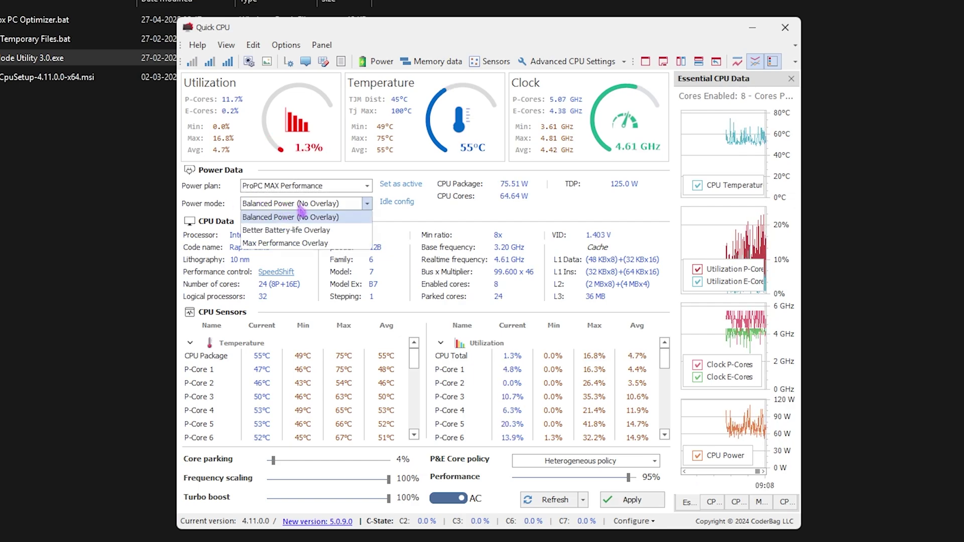
{"action": "left_click", "coordinate": [254, 217]}
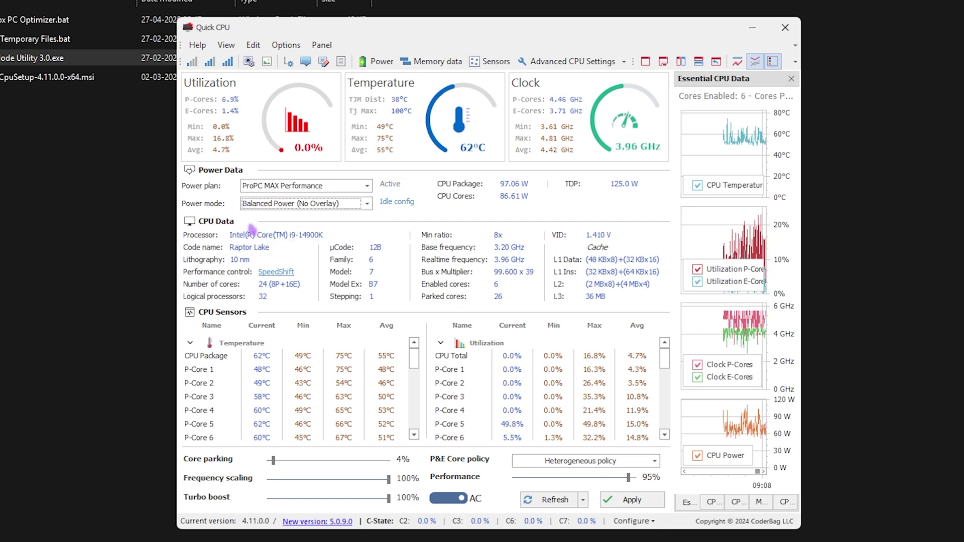
Set core parking and performance to 100% in Quick CPU, apply the settings, and close Quick CPU and the folder window.
{"action": "left_click_drag", "start_coordinate": [273, 460], "coordinate": [397, 461]}
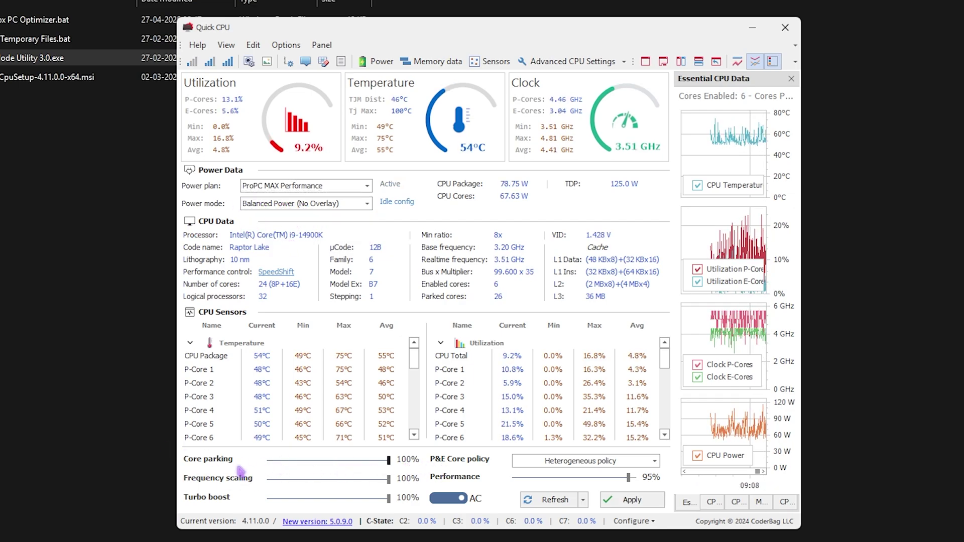
{"action": "left_click_drag", "start_coordinate": [631, 479], "coordinate": [658, 482]}
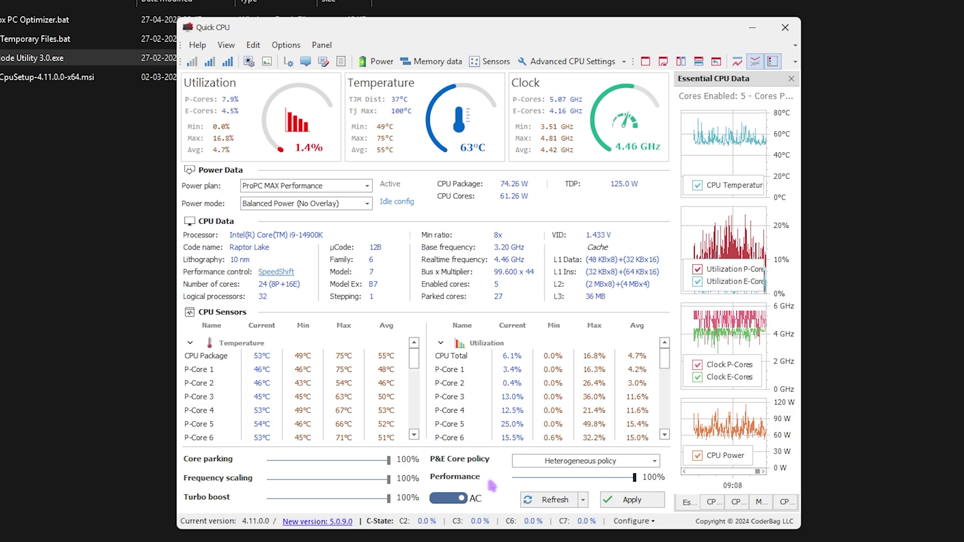
{"action": "left_click", "coordinate": [628, 501]}
{"action": "left_click", "coordinate": [568, 317]}
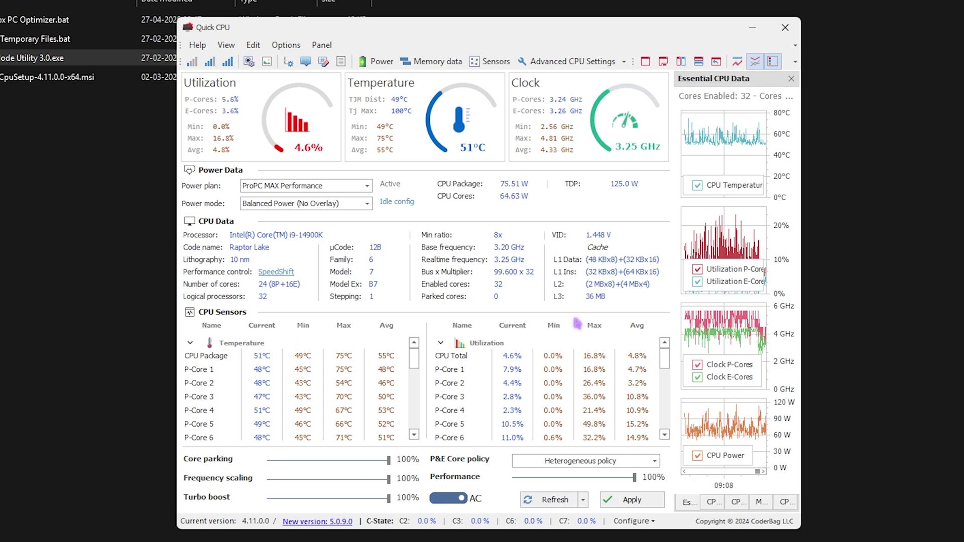
{"action": "mouse_move", "coordinate": [736, 116]}
{"action": "key", "text": "alt+F4"}
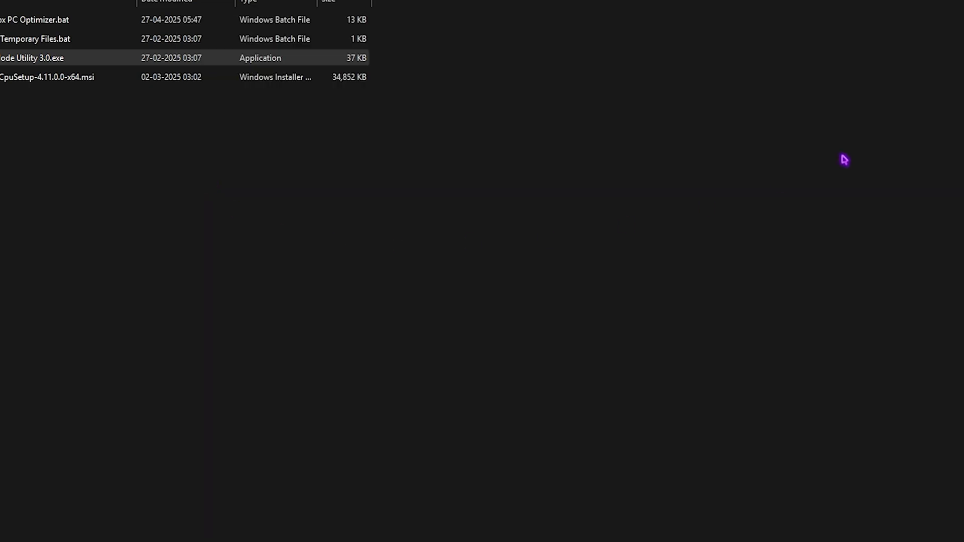
{"action": "key", "text": "alt+F4"}
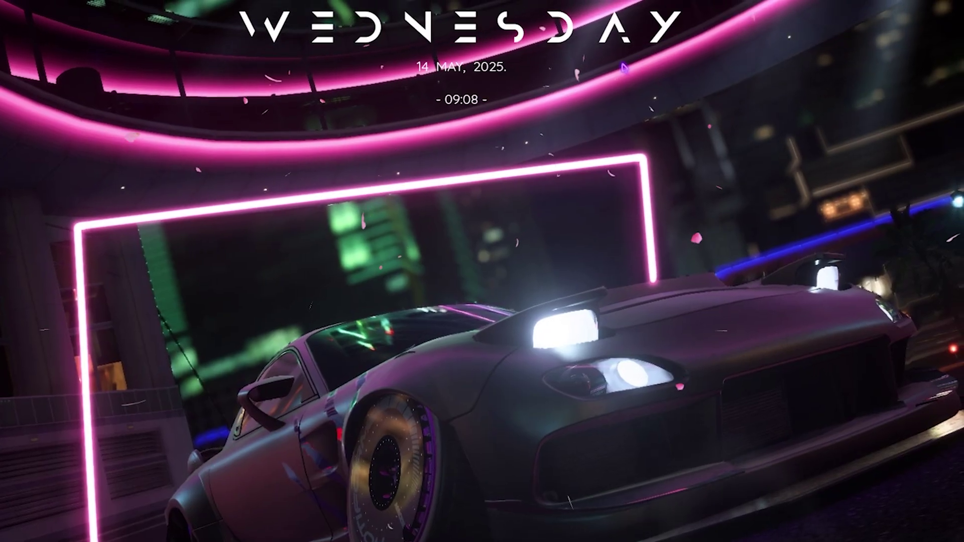